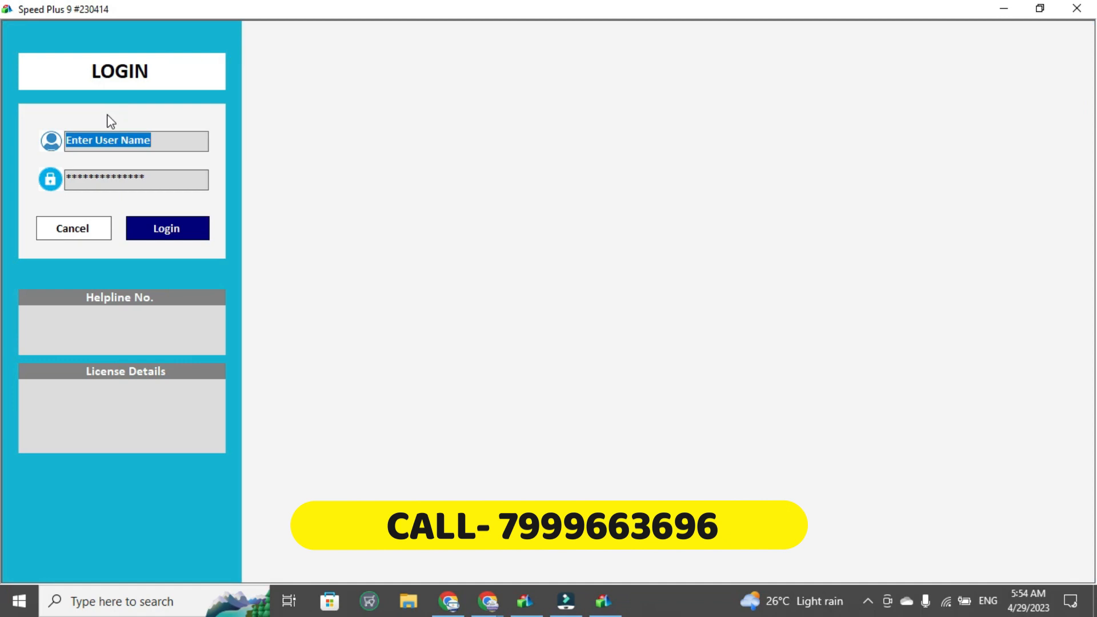
Log in with the ADMIN user name and the account password
key("Tab")
type("*")
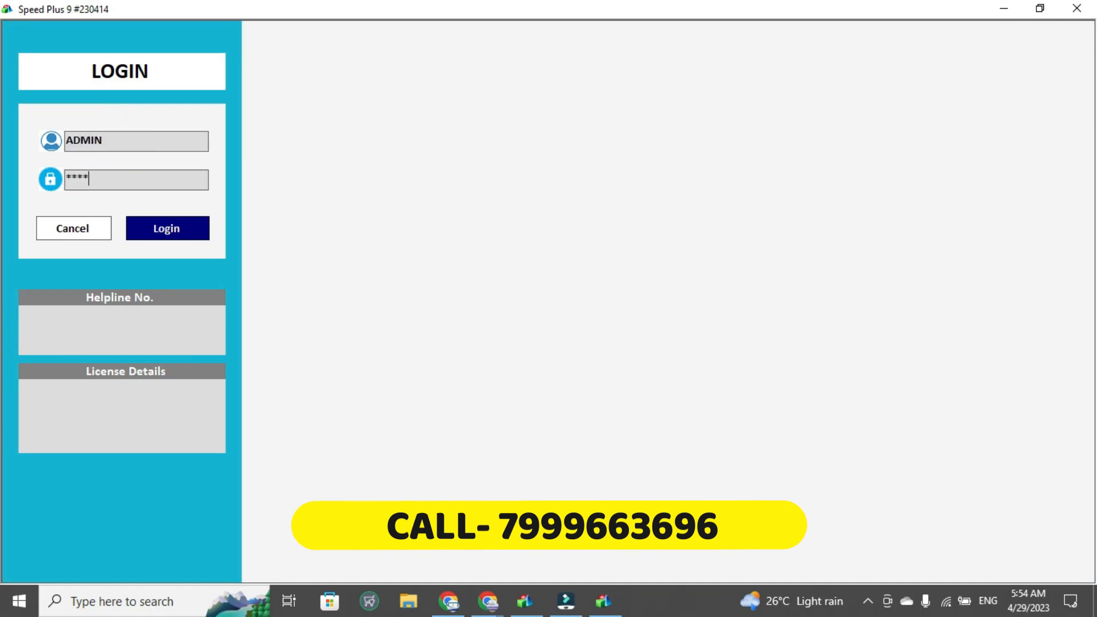
key("Tab")
key("Return")
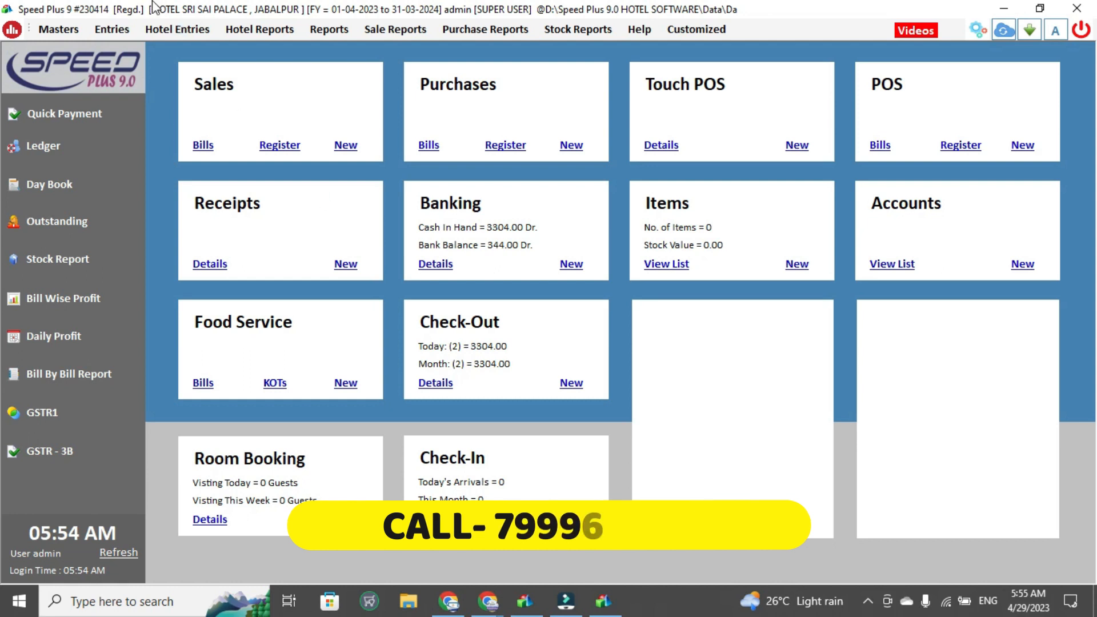
left_click(166, 25)
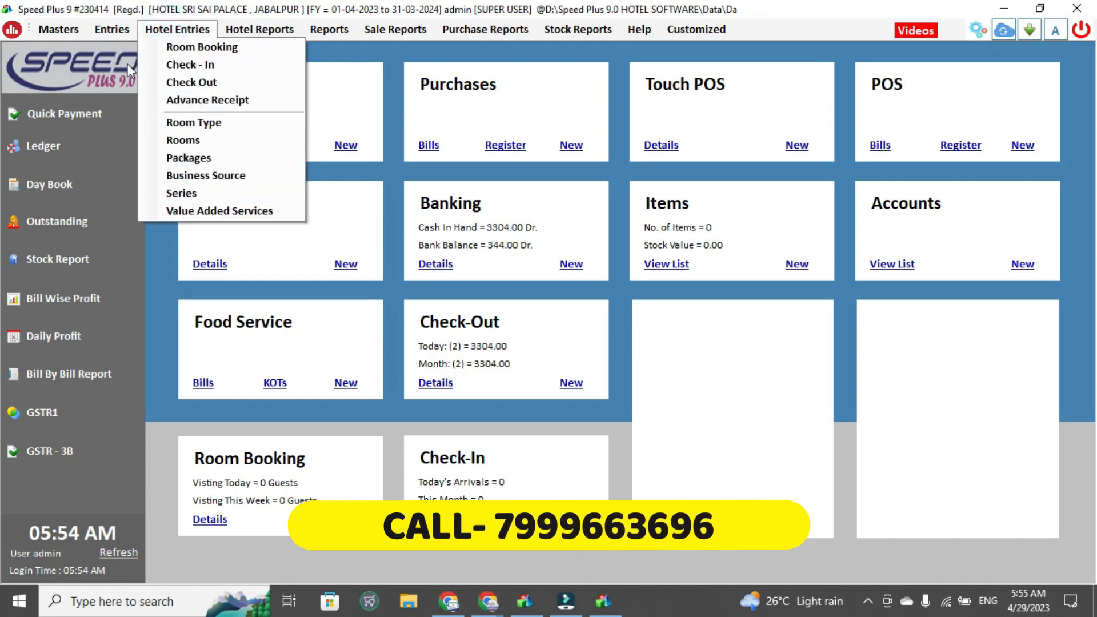
mouse_move(111, 25)
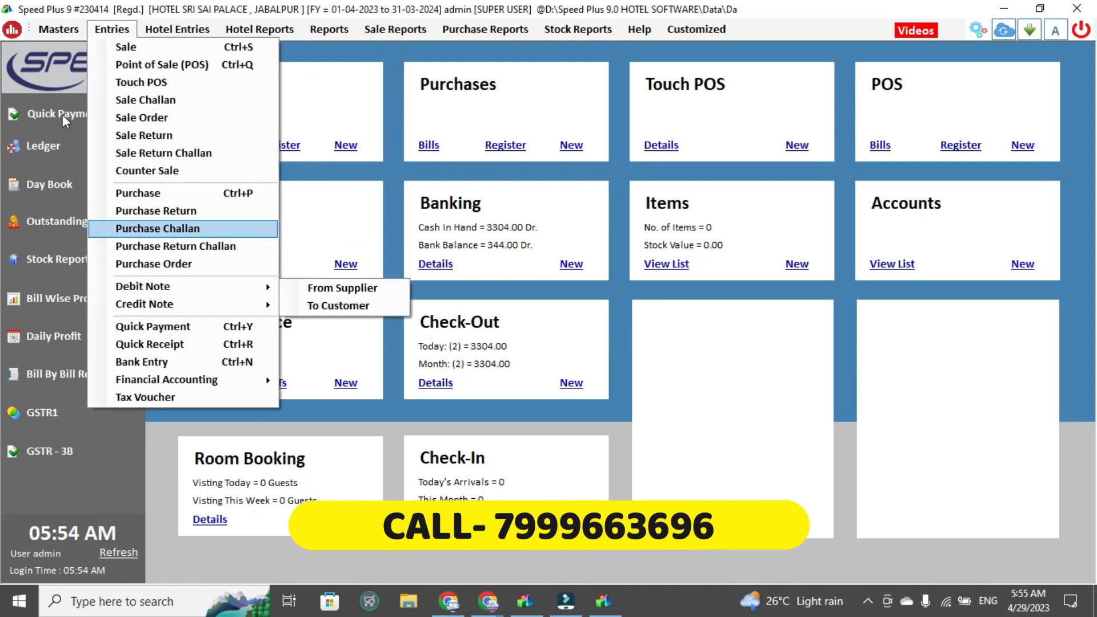
mouse_move(60, 25)
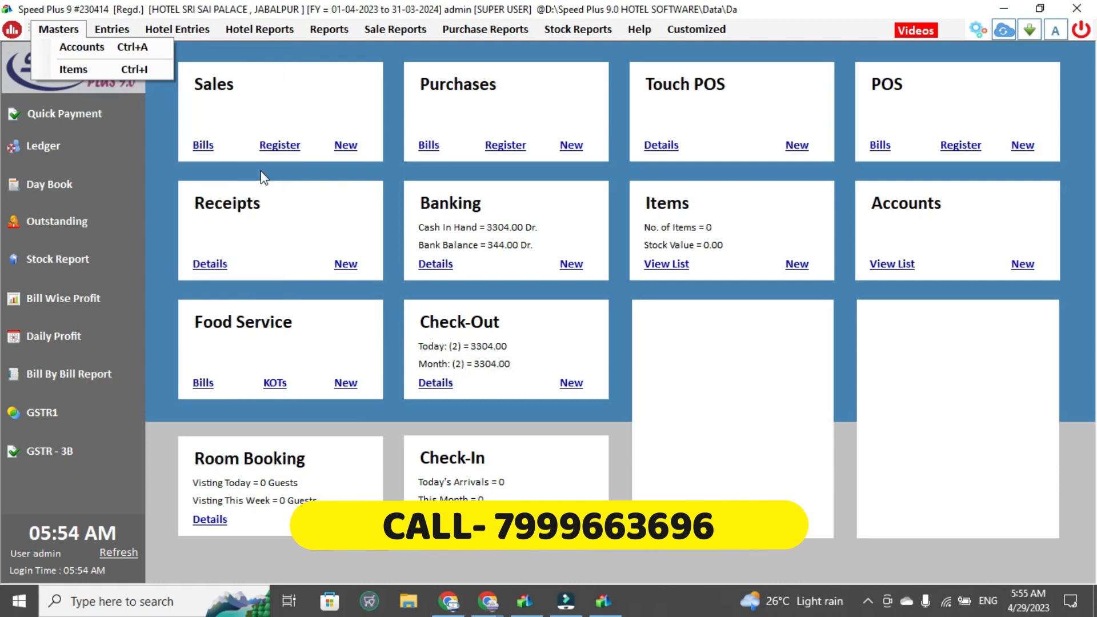
left_click(394, 437)
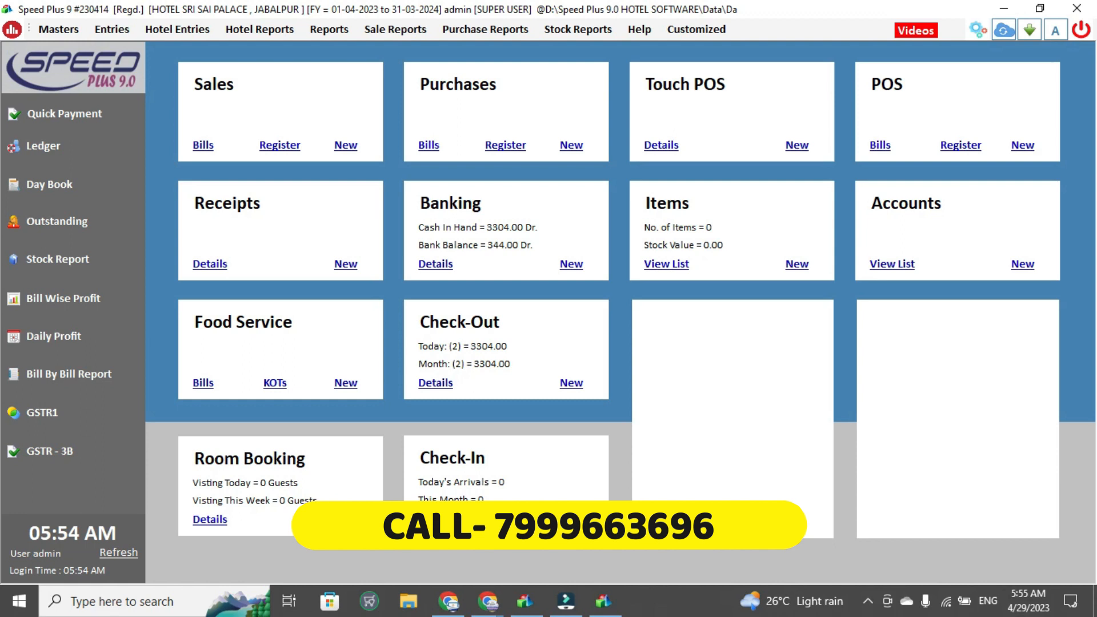
Open a new room reservation and enter the visitor's full name
left_click(345, 519)
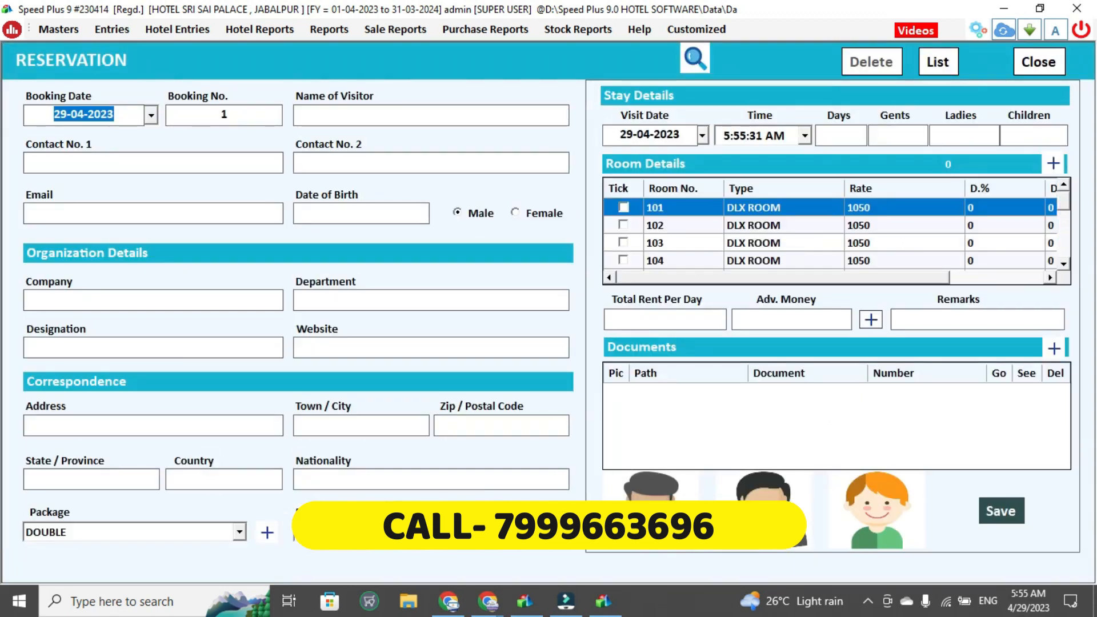
key("Tab")
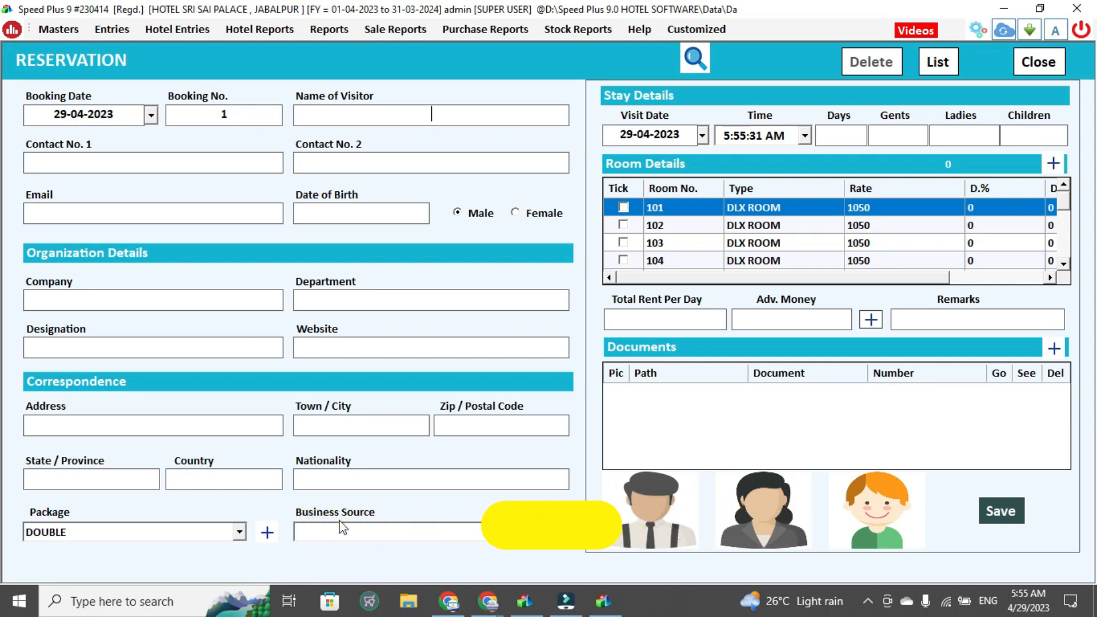
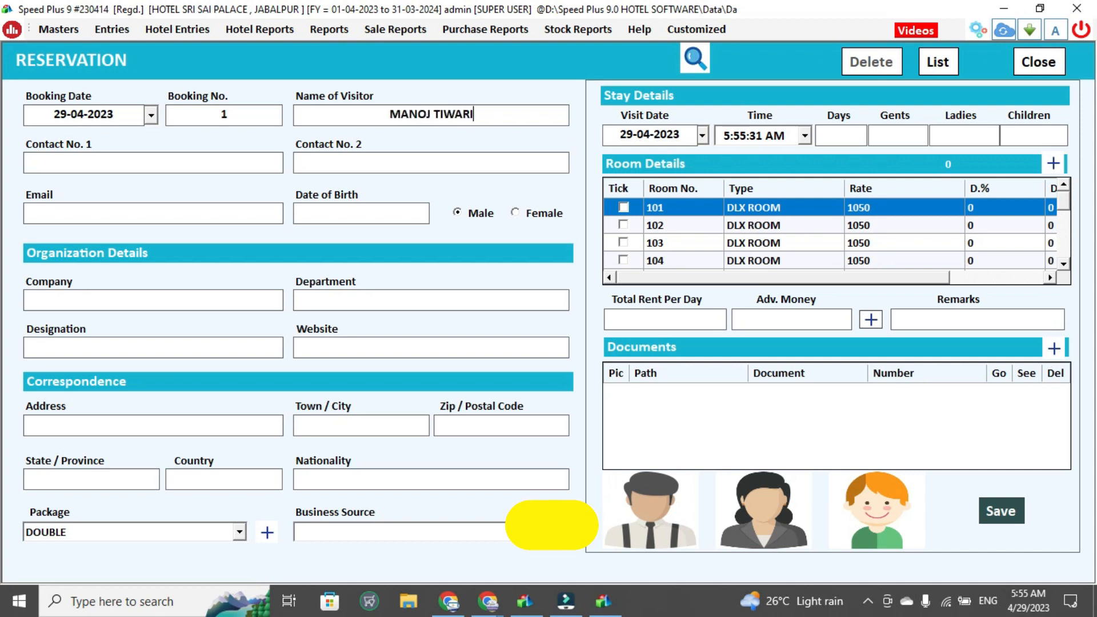
key("Return")
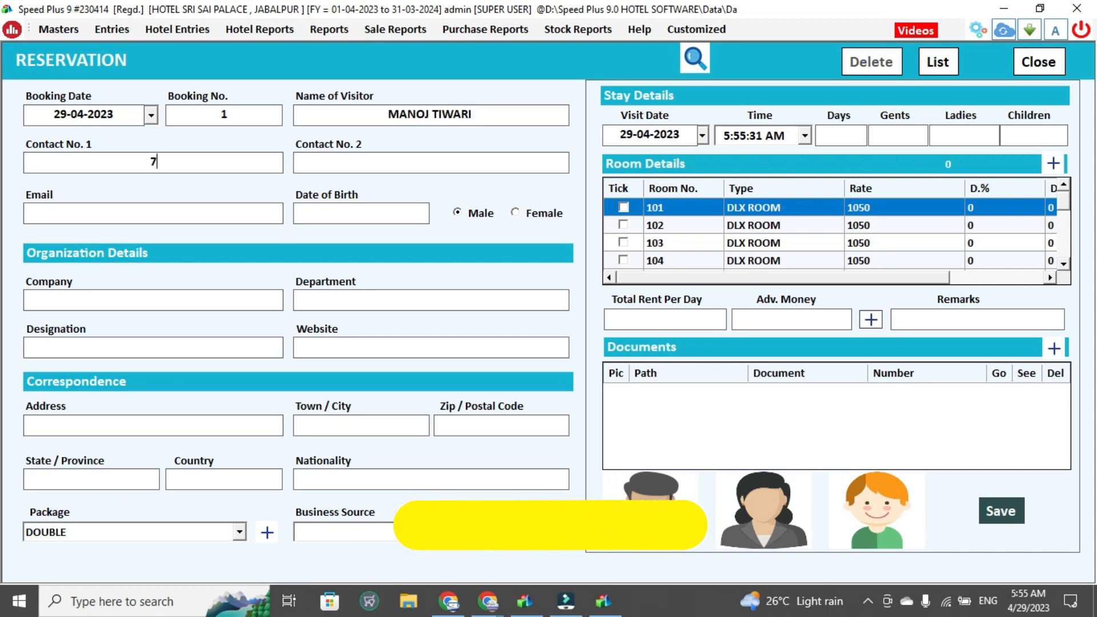
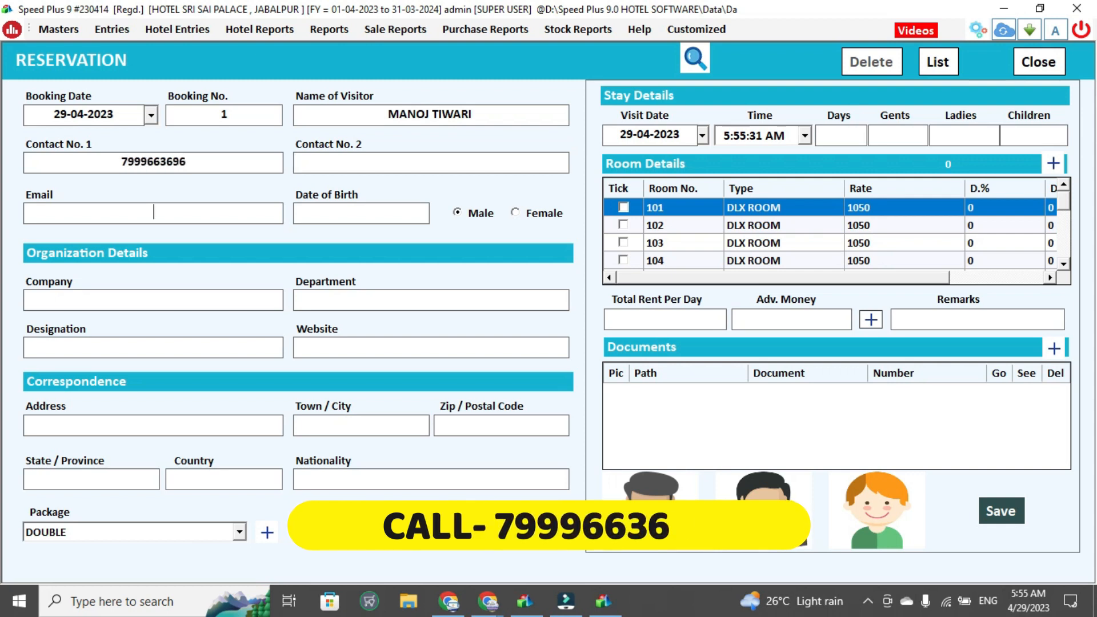
Enter the visitor's contact number and e-mail address
key("Return")
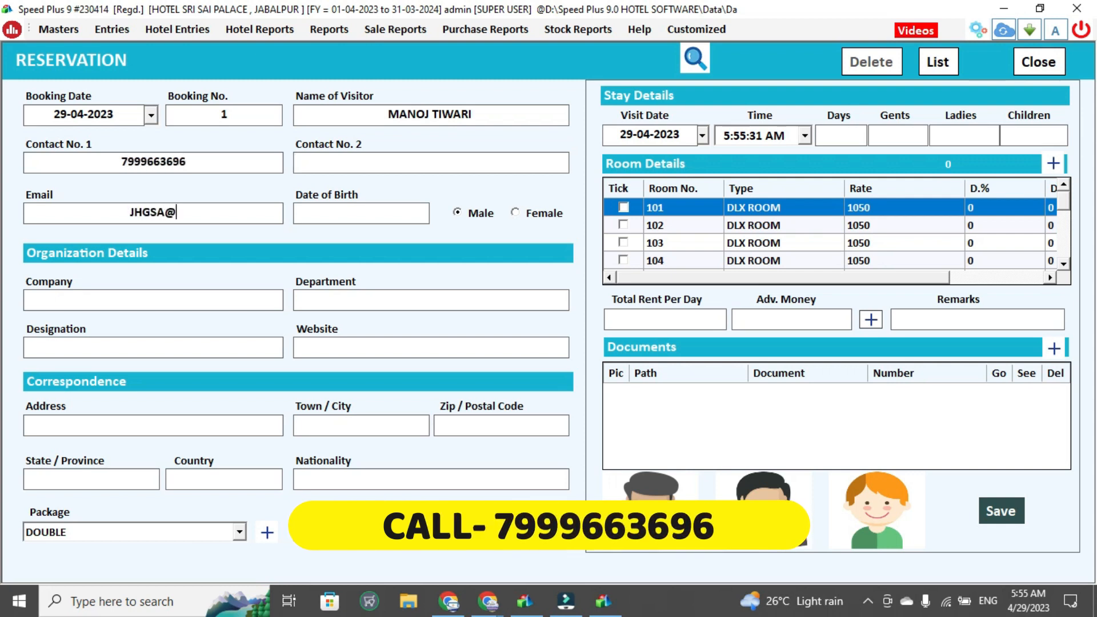
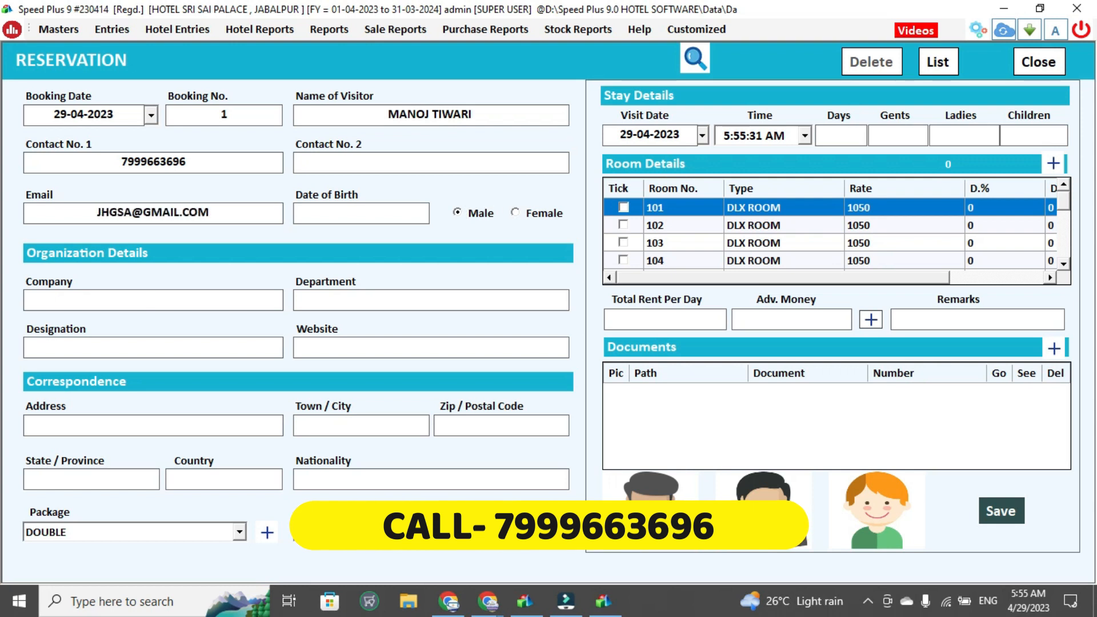
type("HDFC")
type("EX")
type("ECUTIVE ")
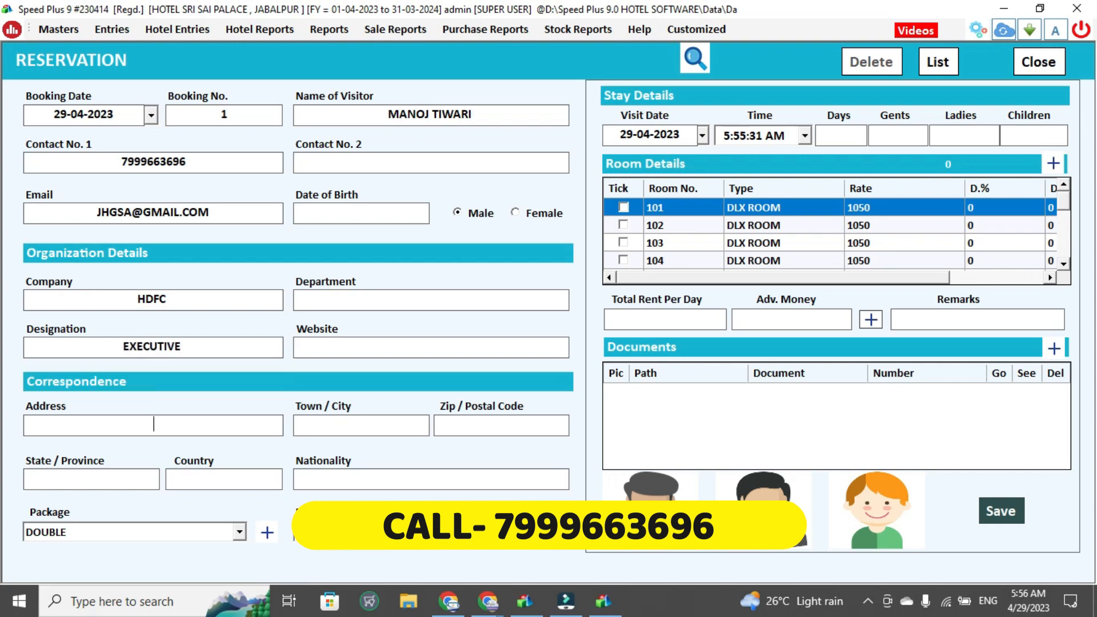
type("JABALPUR")
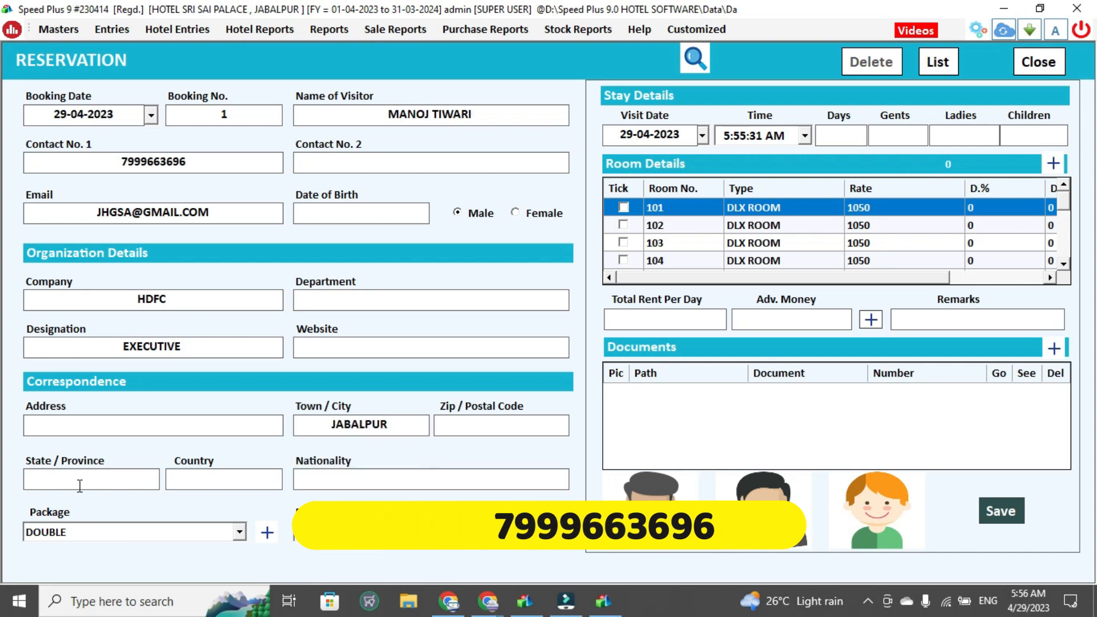
Fill in the visitor's address, town, state and country in the correspondence section
left_click(101, 417)
type("C")
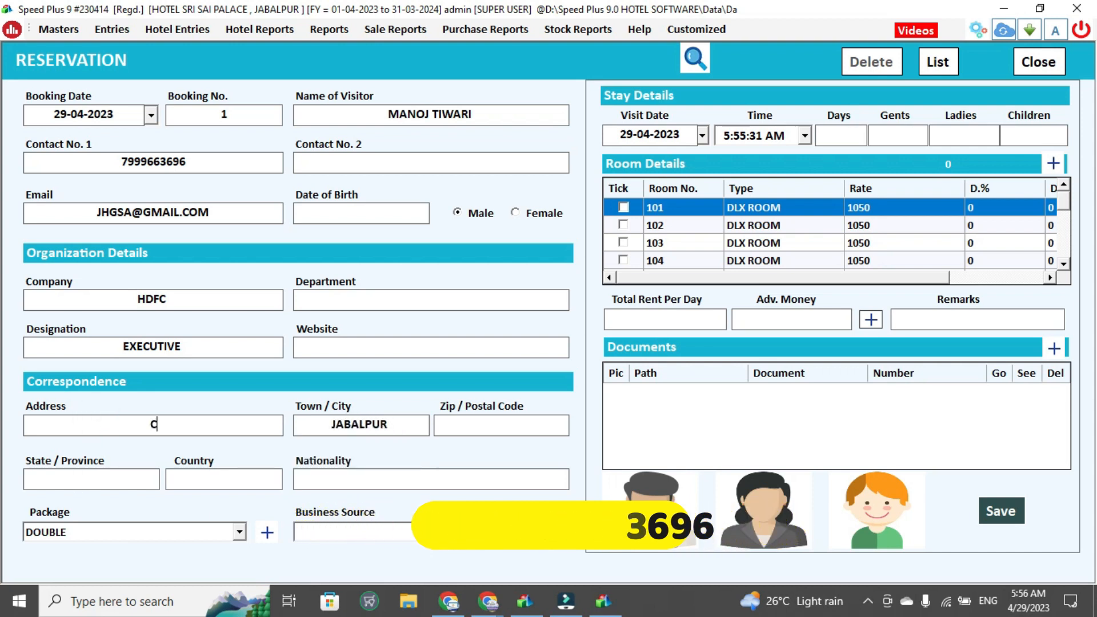
type("IVIL LINE")
key("Tab")
key("Tab")
key("Tab")
type("M.P")
key("Tab")
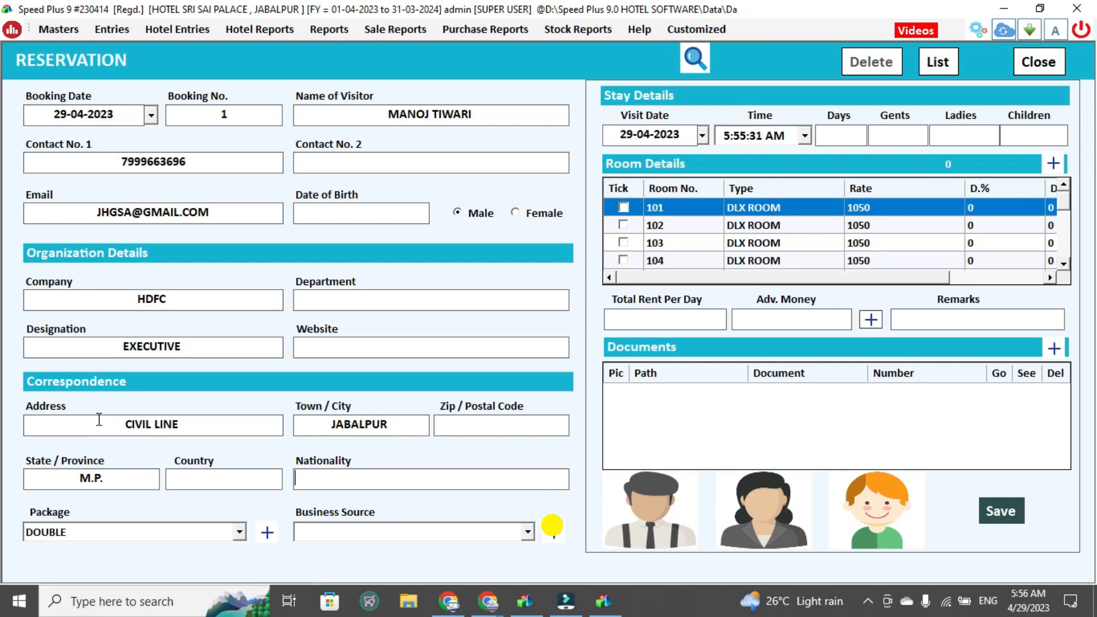
type("INDIA")
key("Tab")
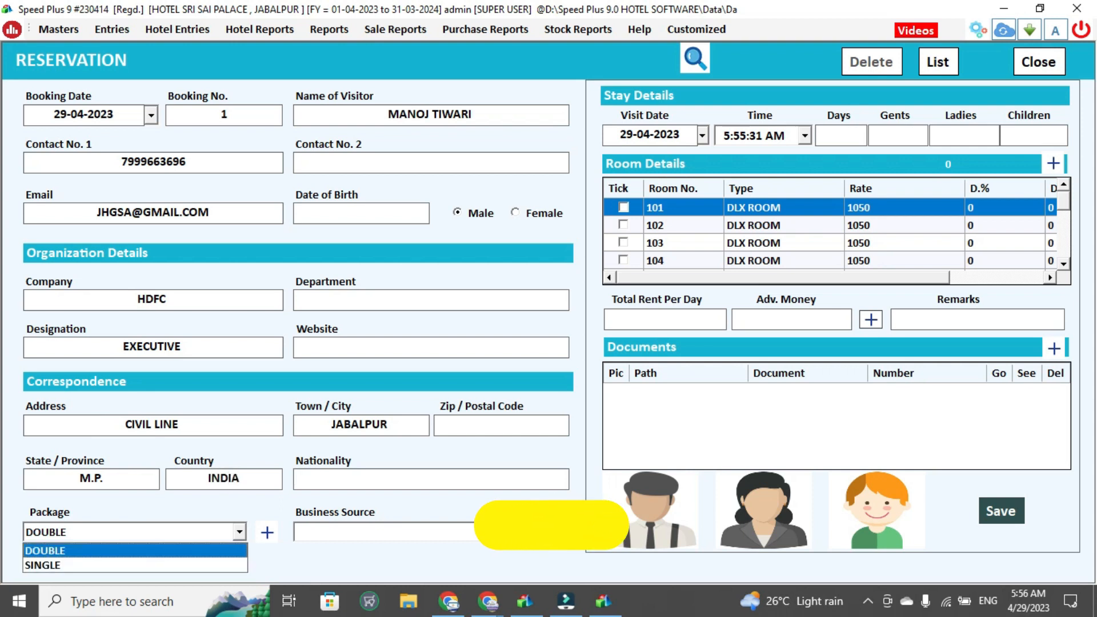
Switch the package to SINGLE and tick room 104 for the booking
key("Down")
key("Return")
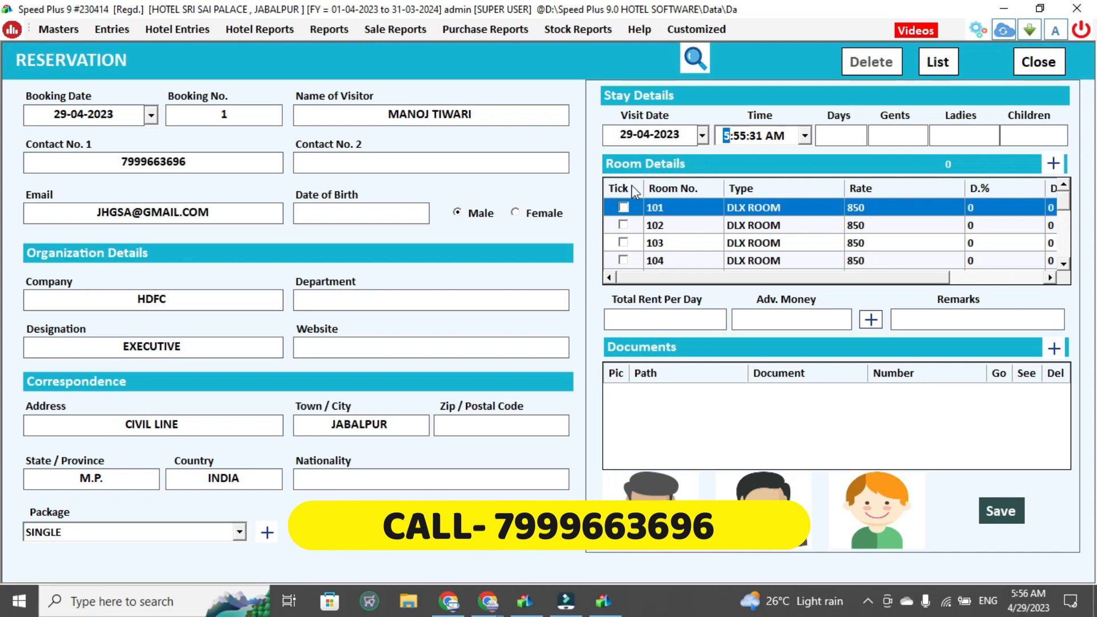
left_click(623, 261)
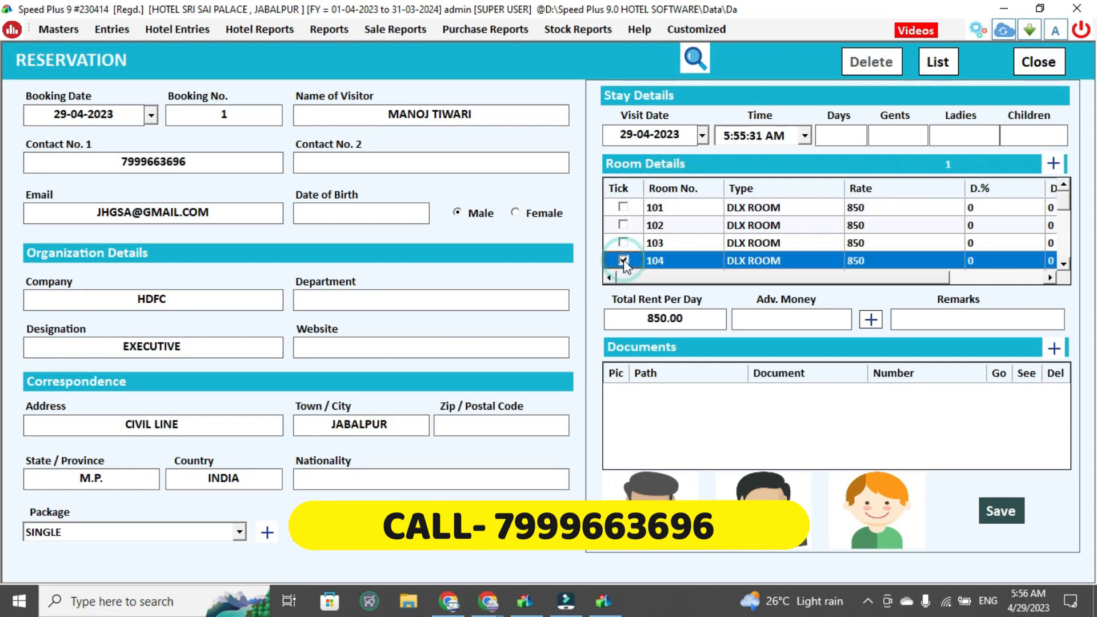
left_click(876, 257)
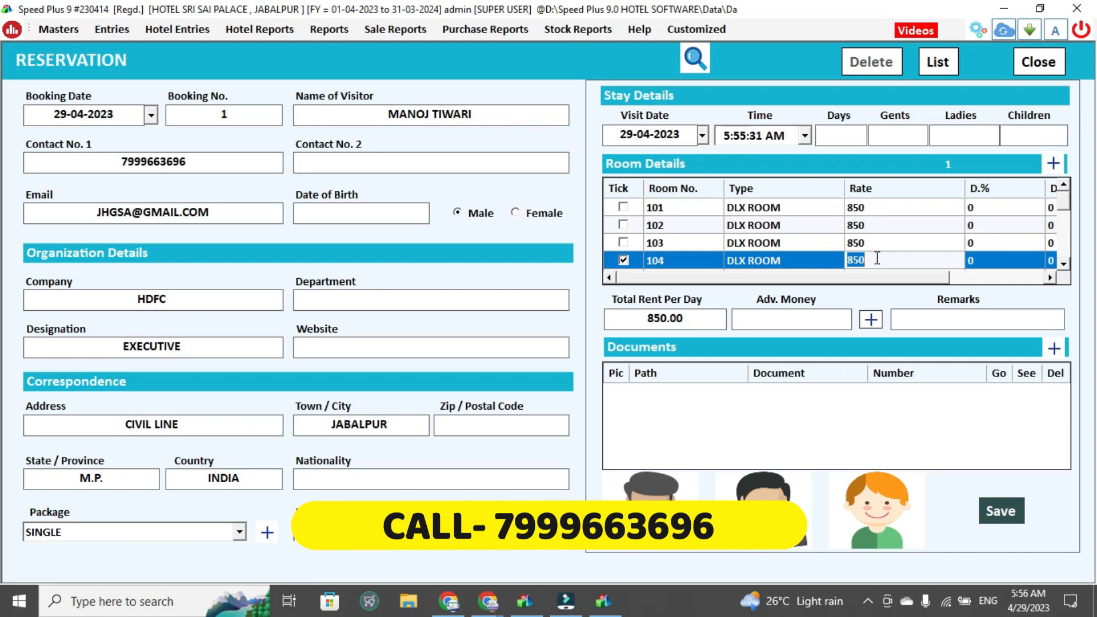
left_click(794, 322)
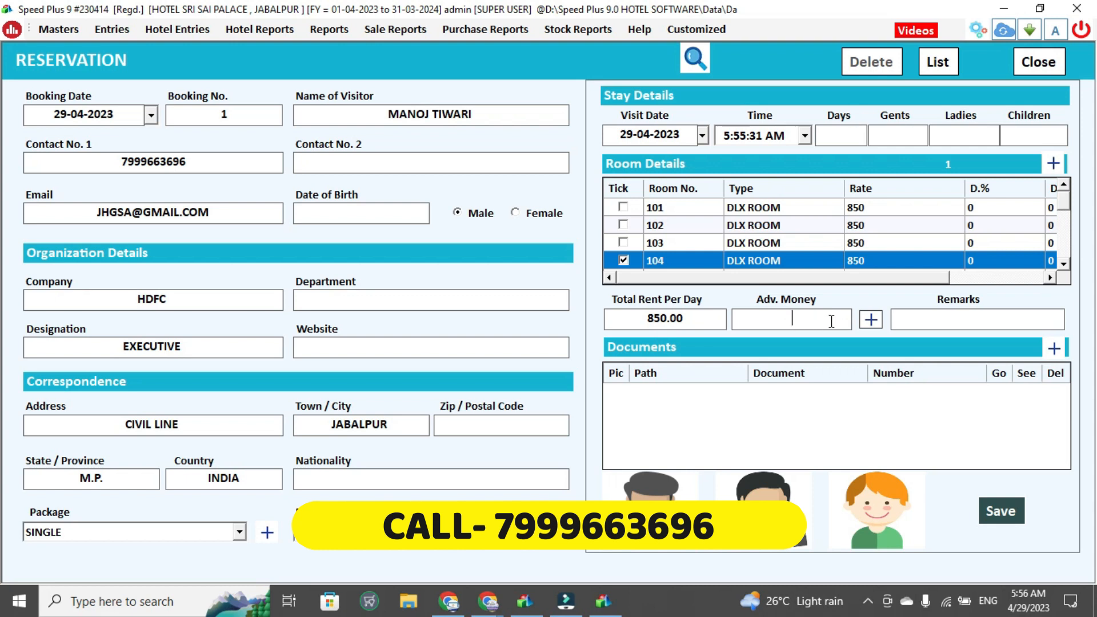
left_click(870, 320)
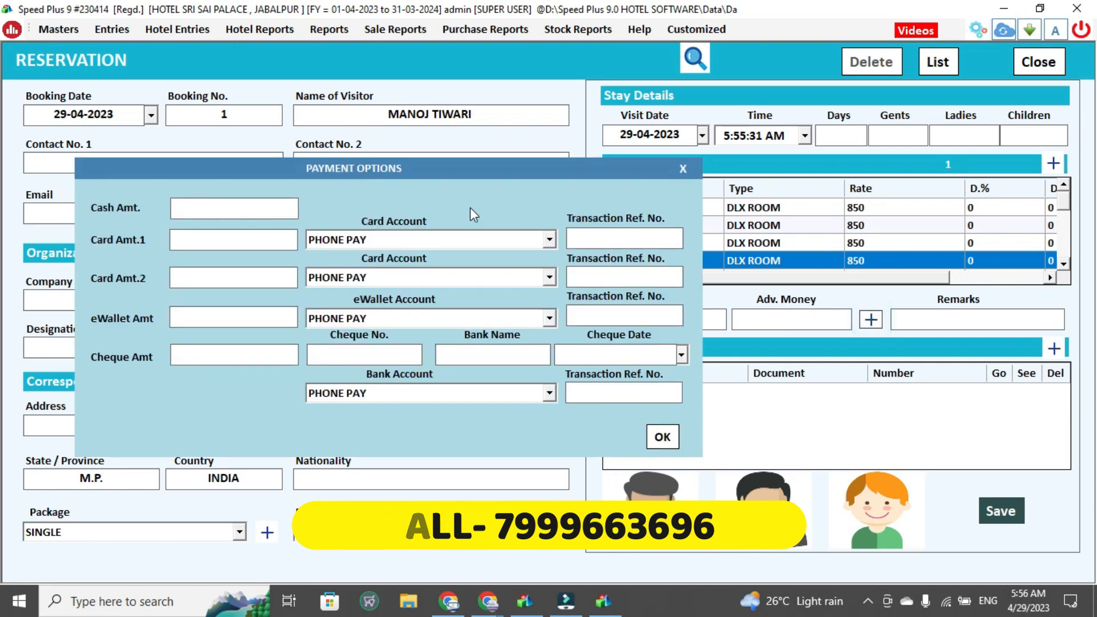
left_click(682, 169)
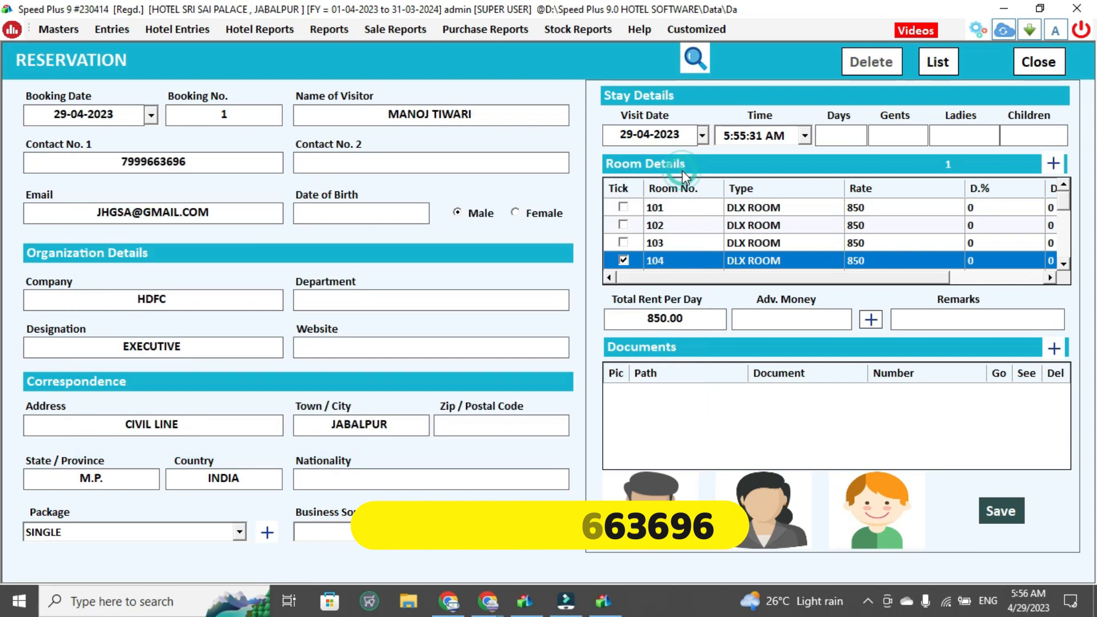
Save the reservation, acknowledge the confirmation, and close the booking receipt
left_click(1006, 520)
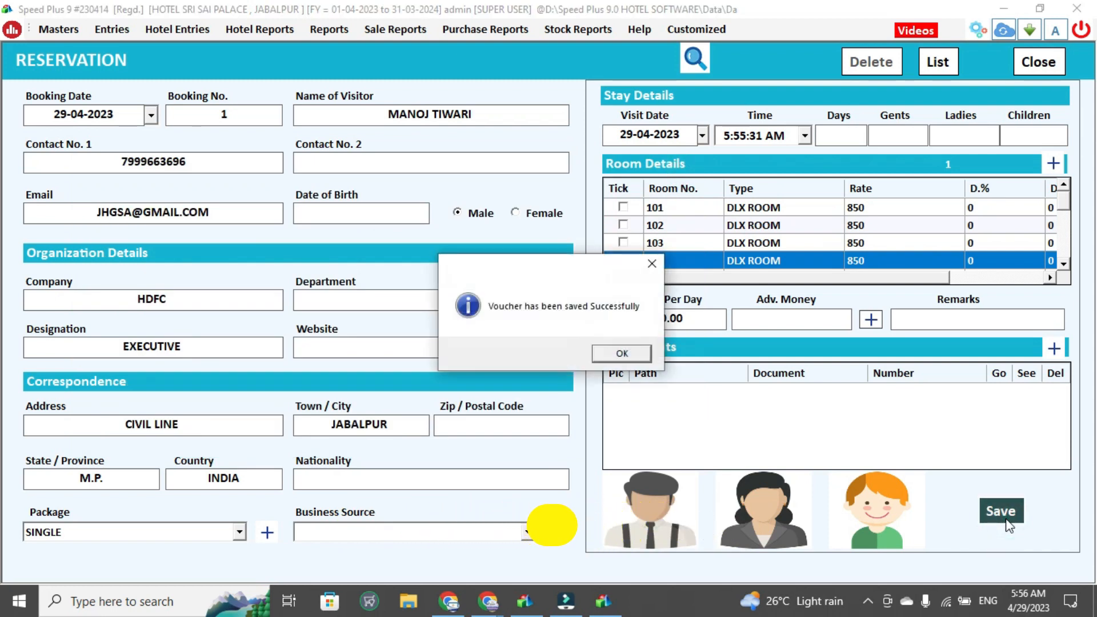
key("Return")
key("Return")
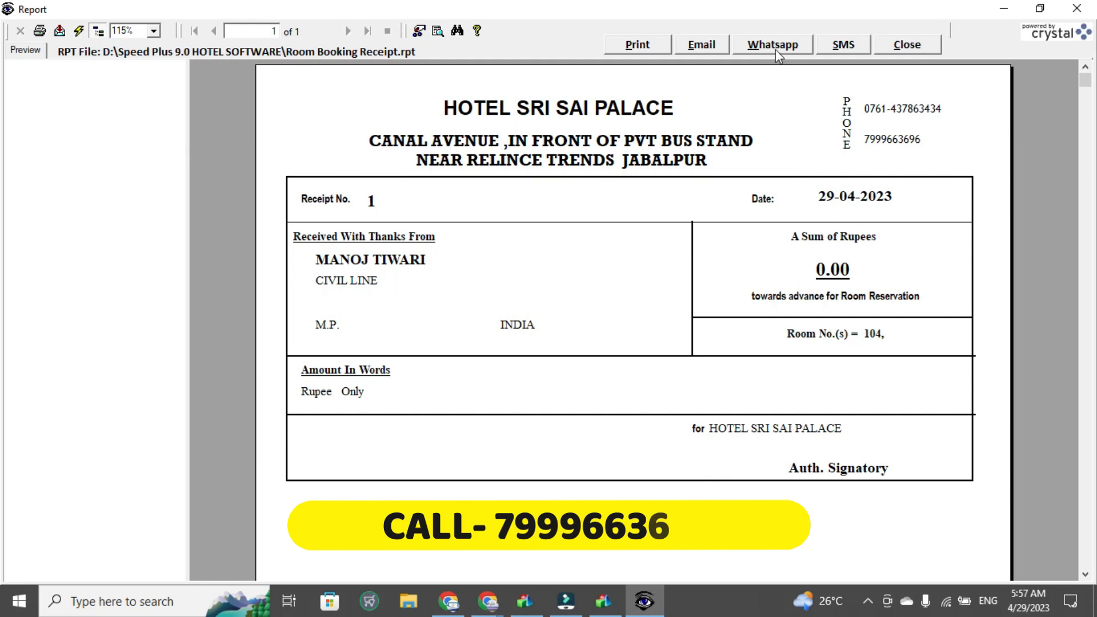
left_click(900, 46)
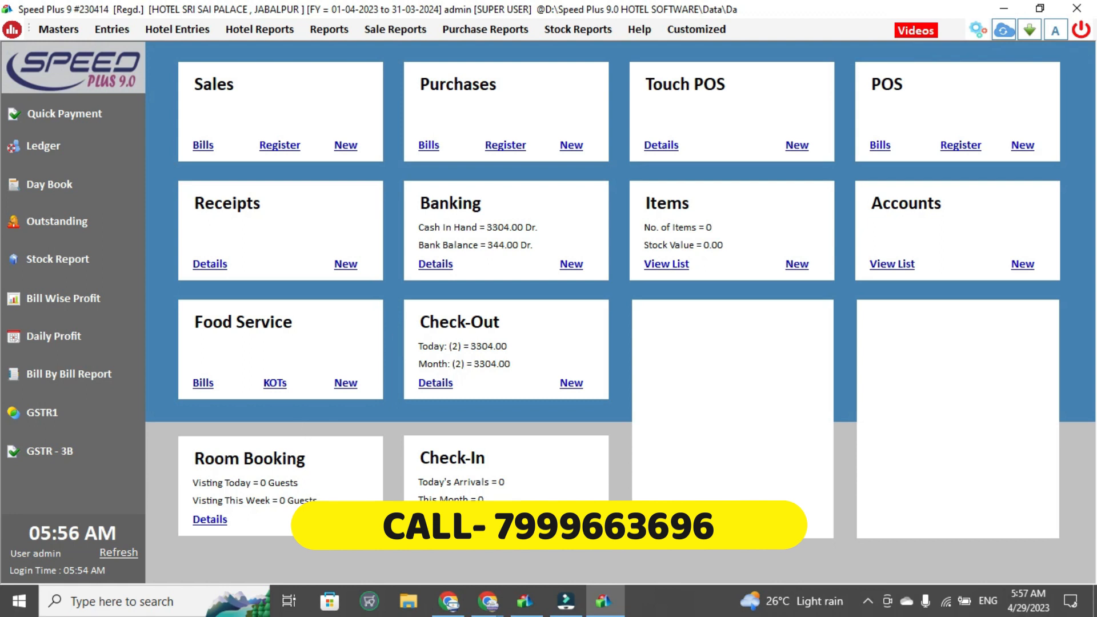
Open a new check-in and load reservation no. 1 into it
left_click(571, 518)
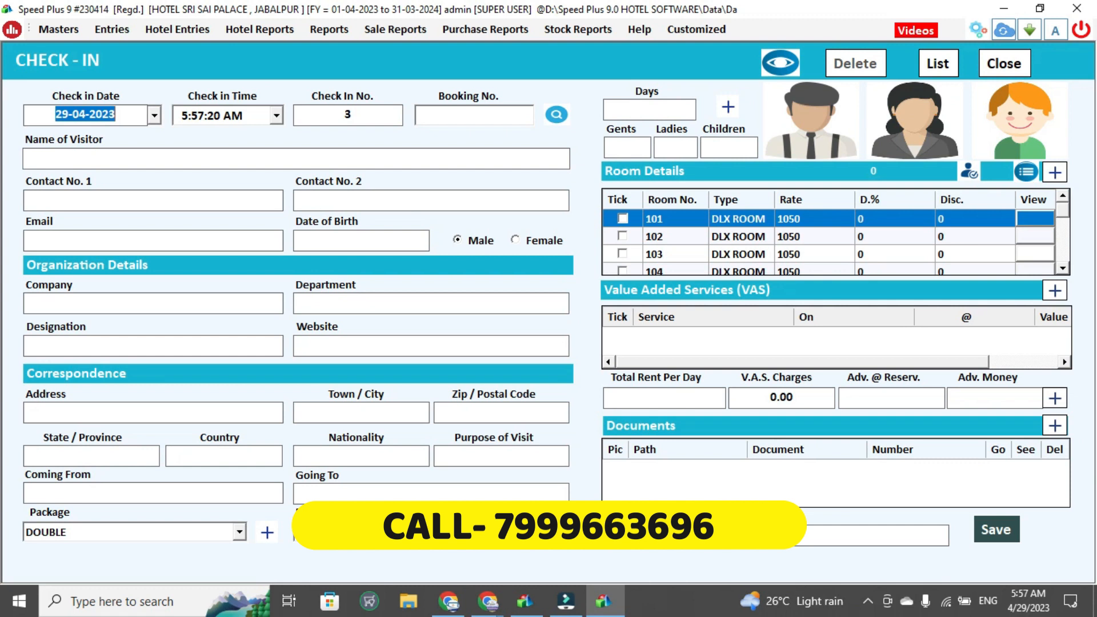
key("Tab")
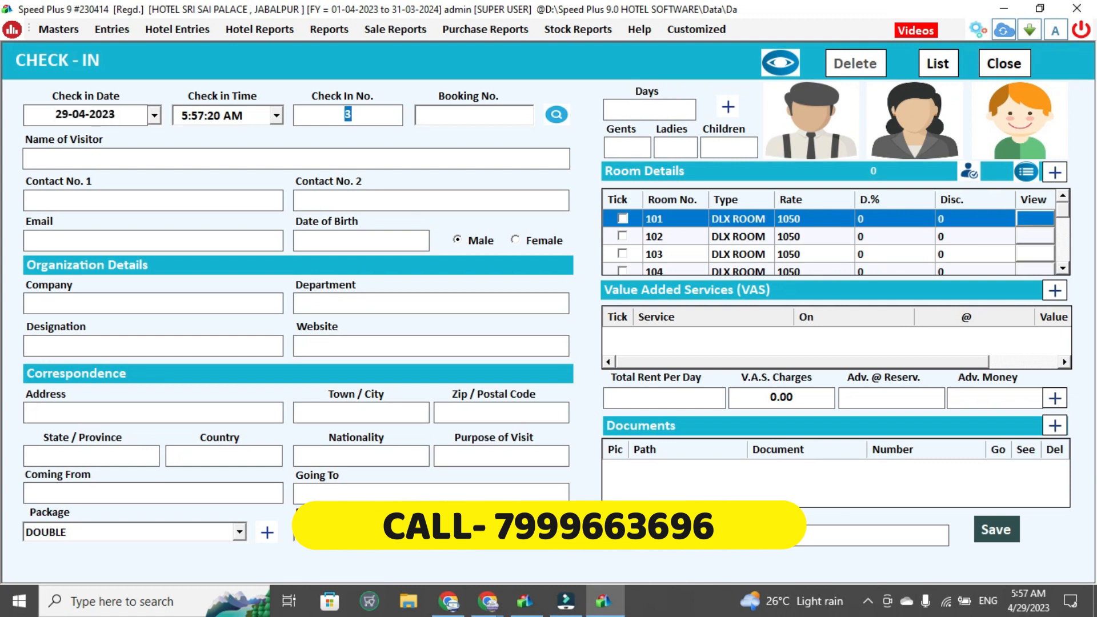
key("Tab")
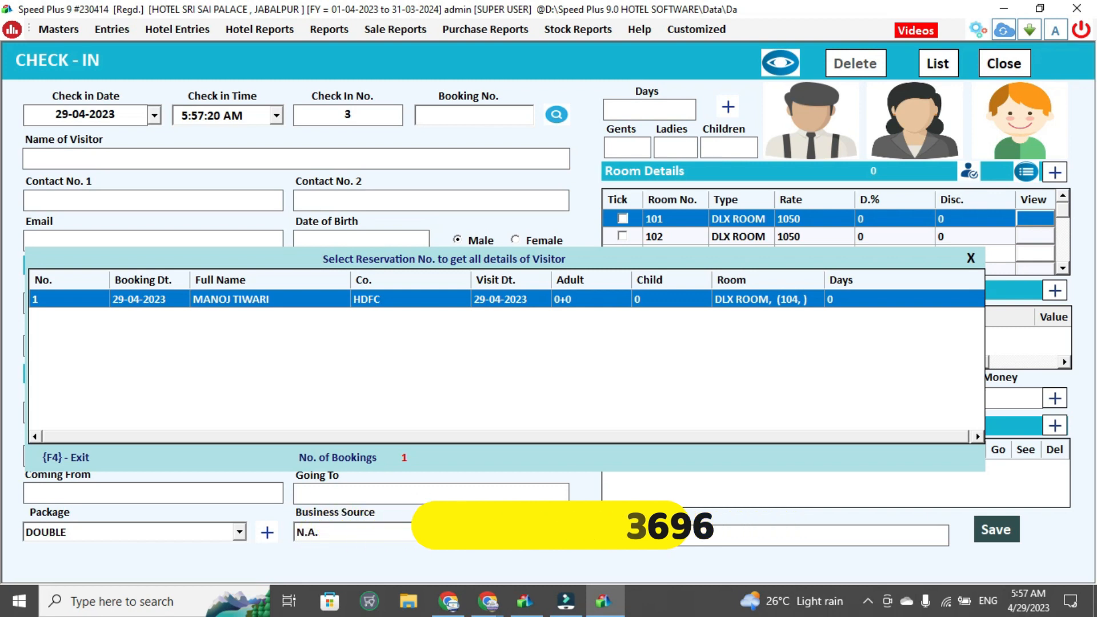
double_click(510, 297)
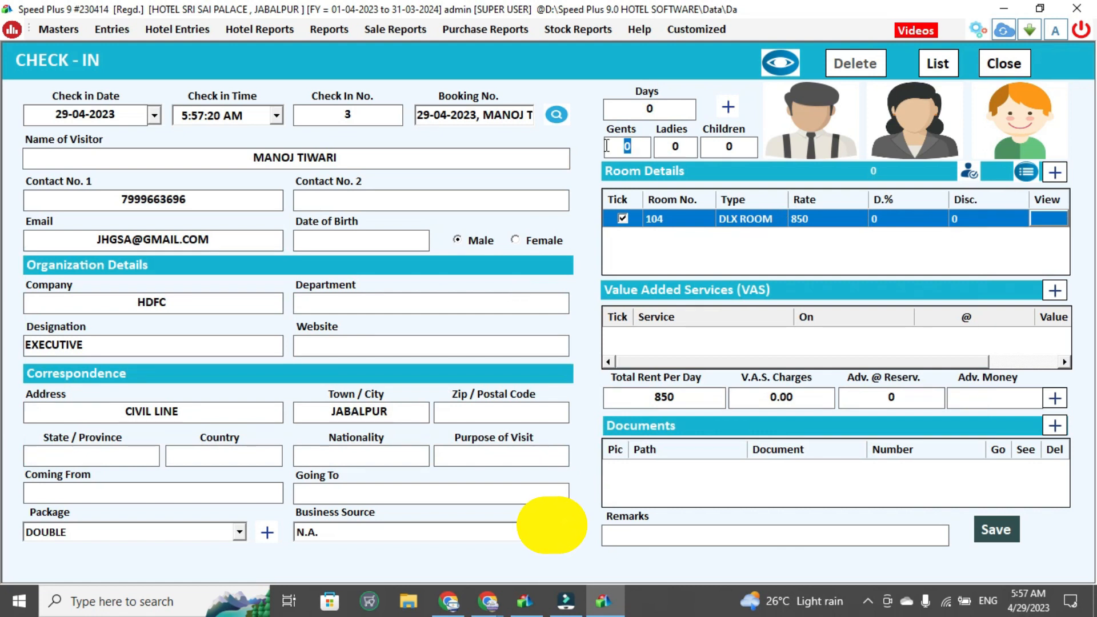
Set the check-in stay to 1 day
left_click(674, 106)
type("1")
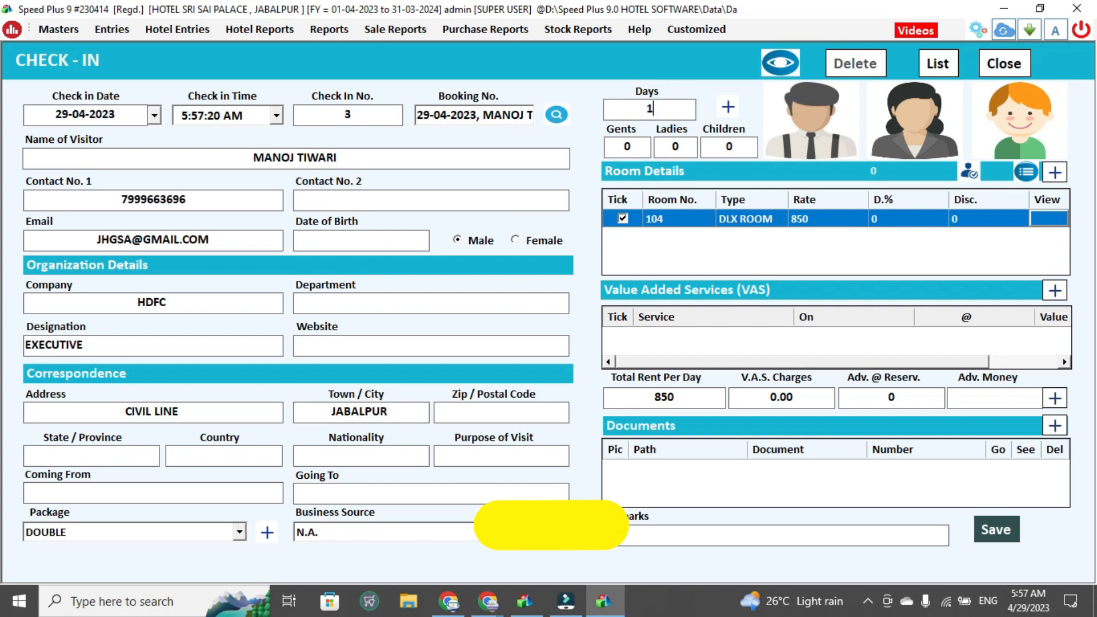
Set the number of gents to 1
key("Tab")
type("1")
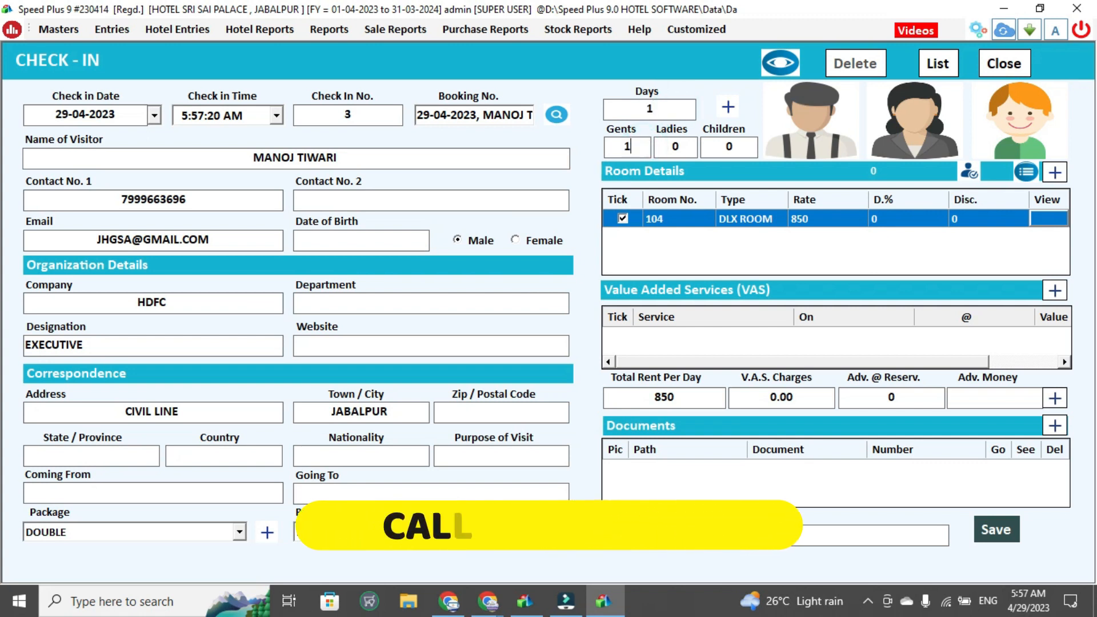
Set the visitor's photo to the honda image from the Automobile 2 Wheeler folder under DATA HOUSE, MARKETING MATERIAL, IMAGE
left_click(834, 121)
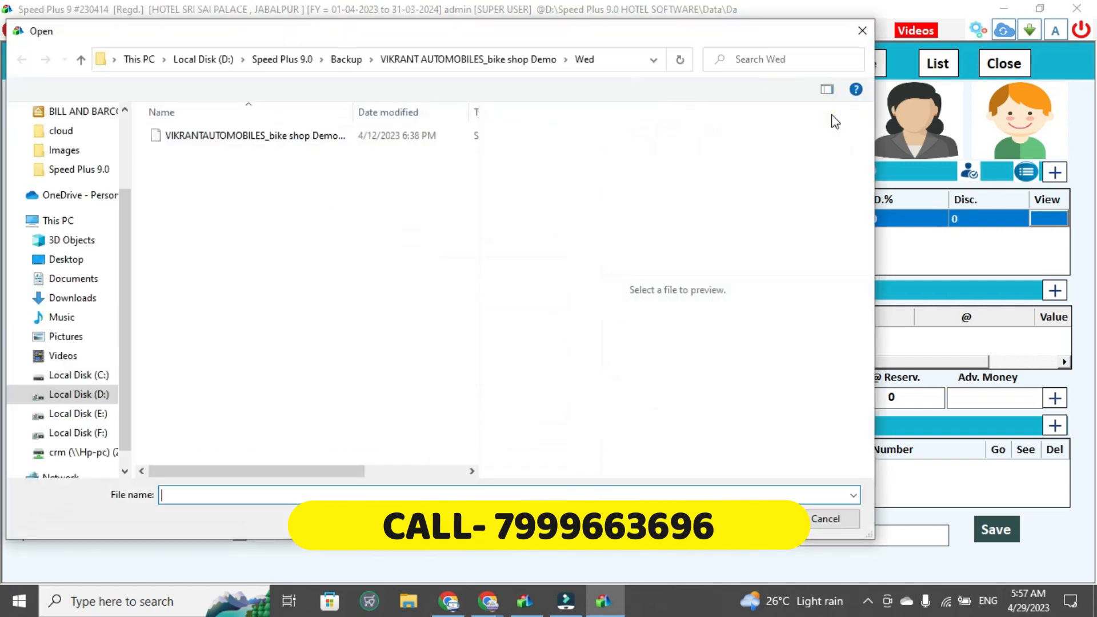
left_click(68, 338)
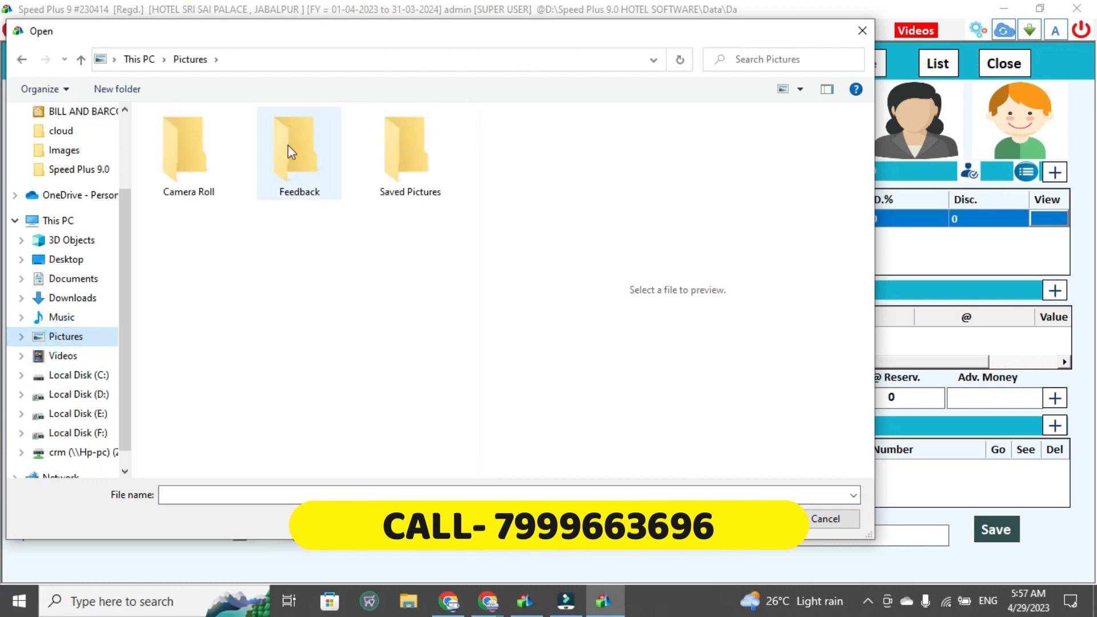
left_click(79, 437)
double_click(208, 258)
key("m")
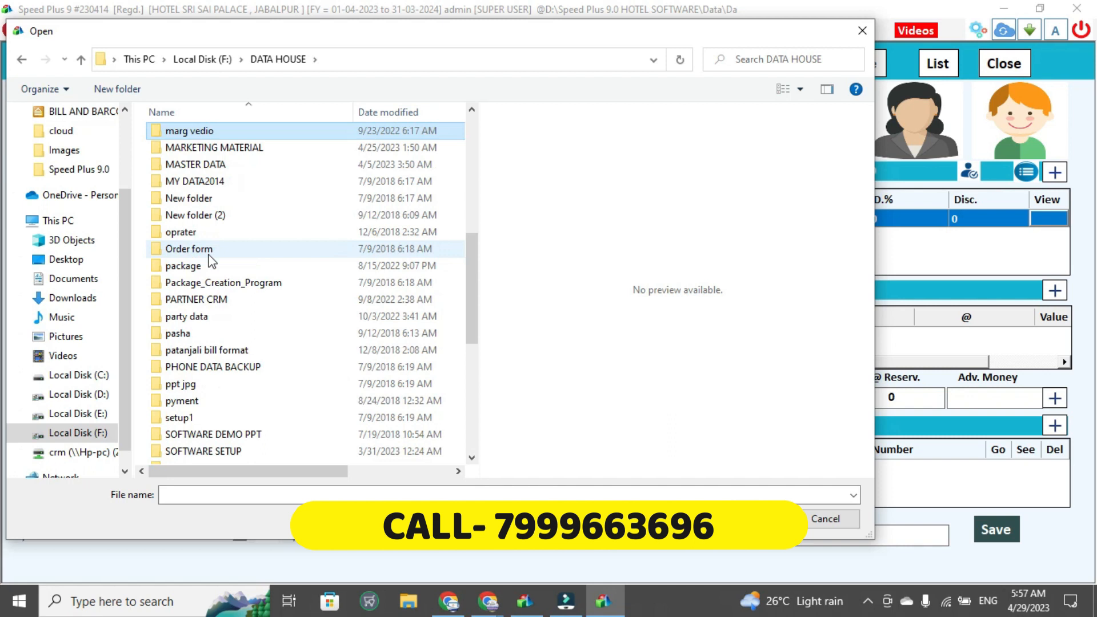
key("Down")
key("Return")
key("i")
key("Return")
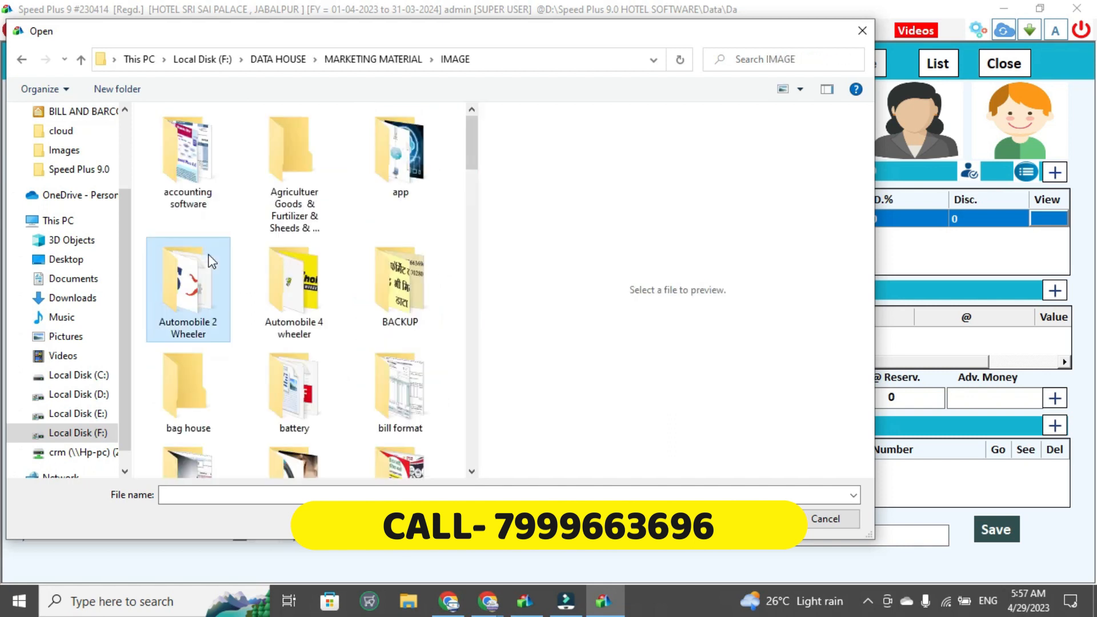
double_click(211, 261)
key("t")
key("h")
key("Return")
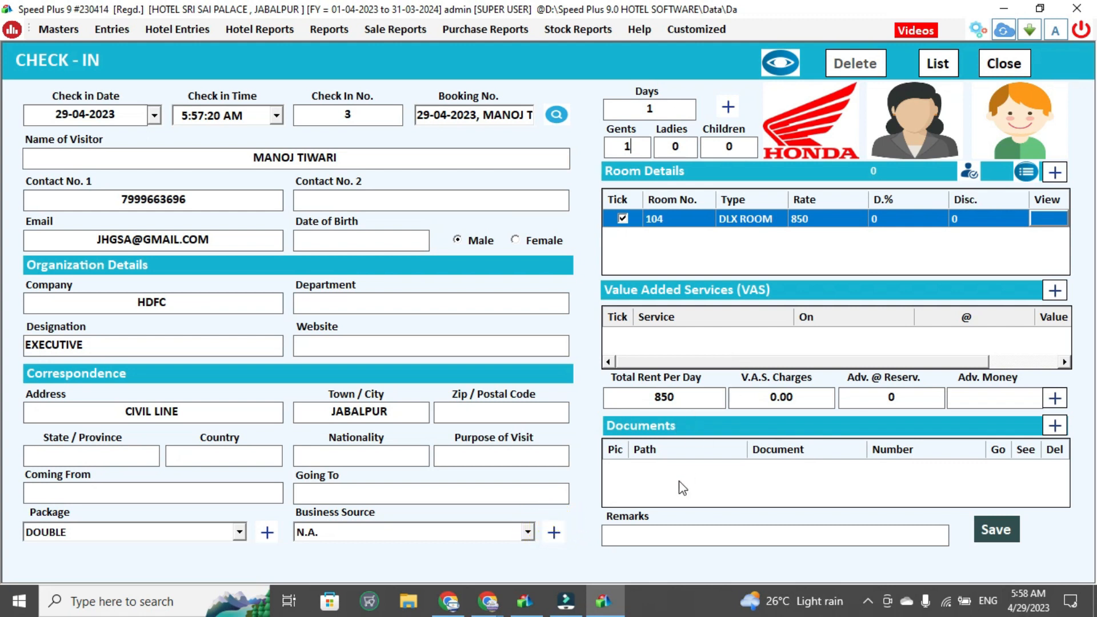
Add a document row and attach the tvs image file from the Automobile 2 Wheeler folder to it
left_click(1057, 429)
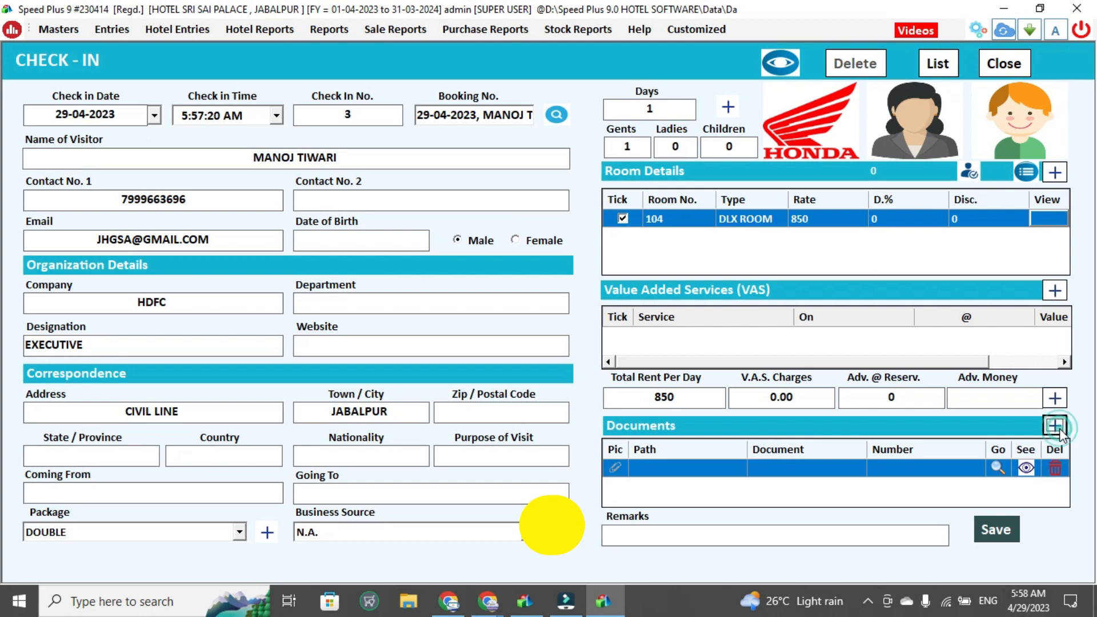
left_click(614, 465)
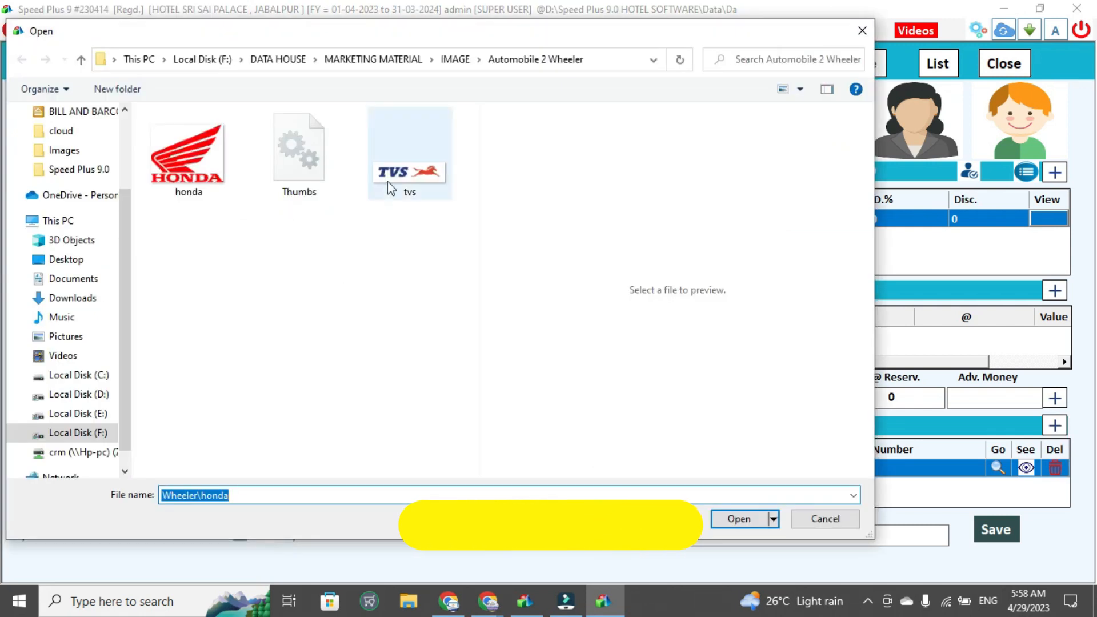
left_click(394, 180)
double_click(394, 180)
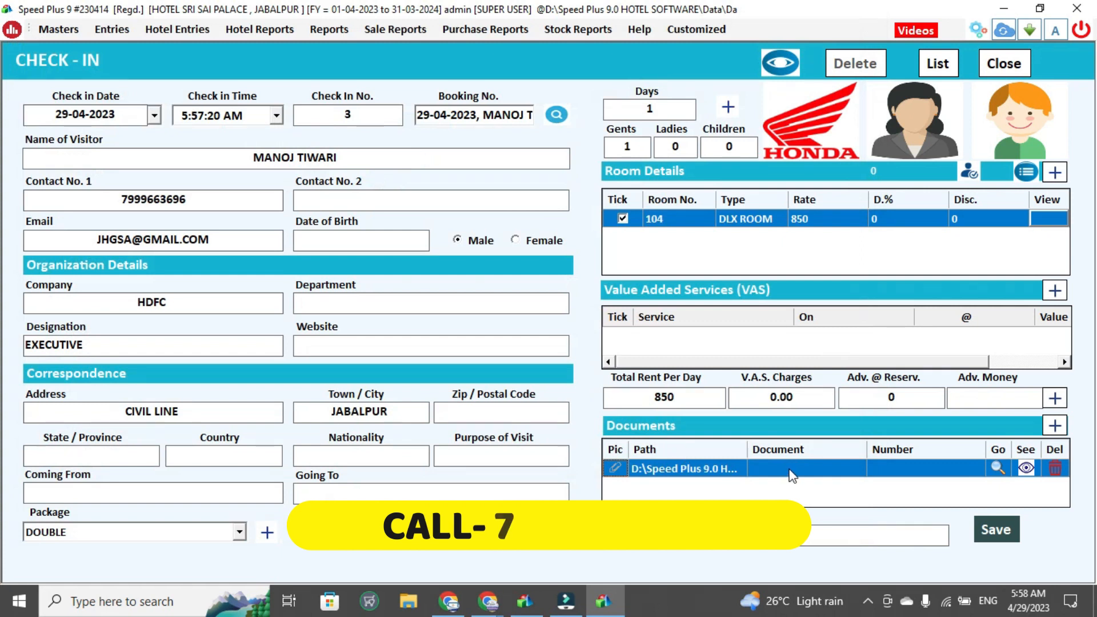
Name the document ADHAR and enter the guest's ID number in the document row
type("343434")
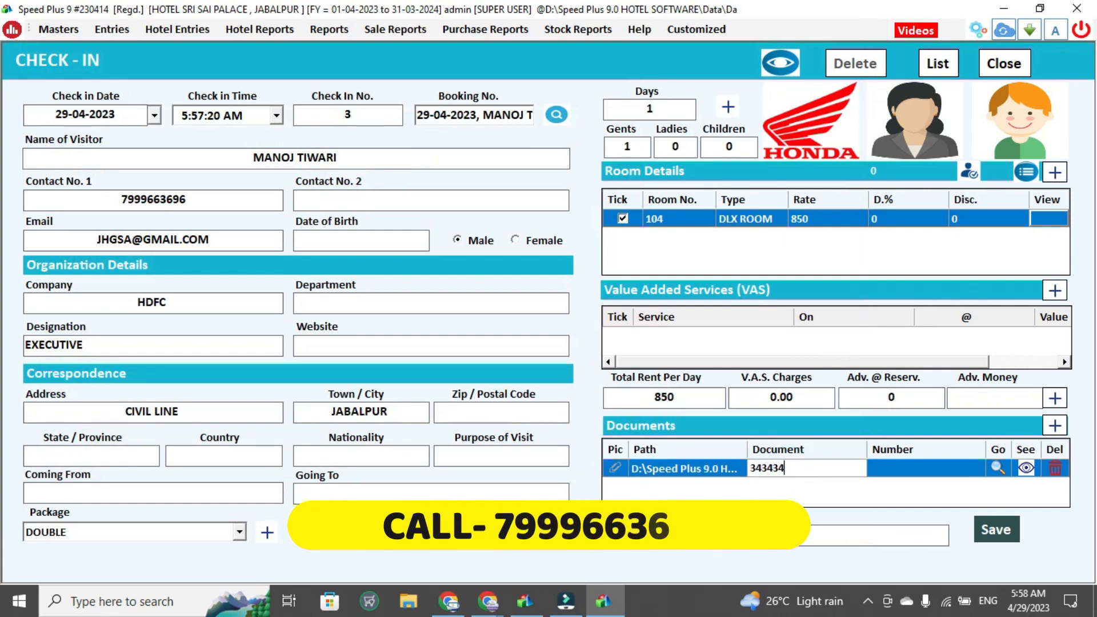
key("Return")
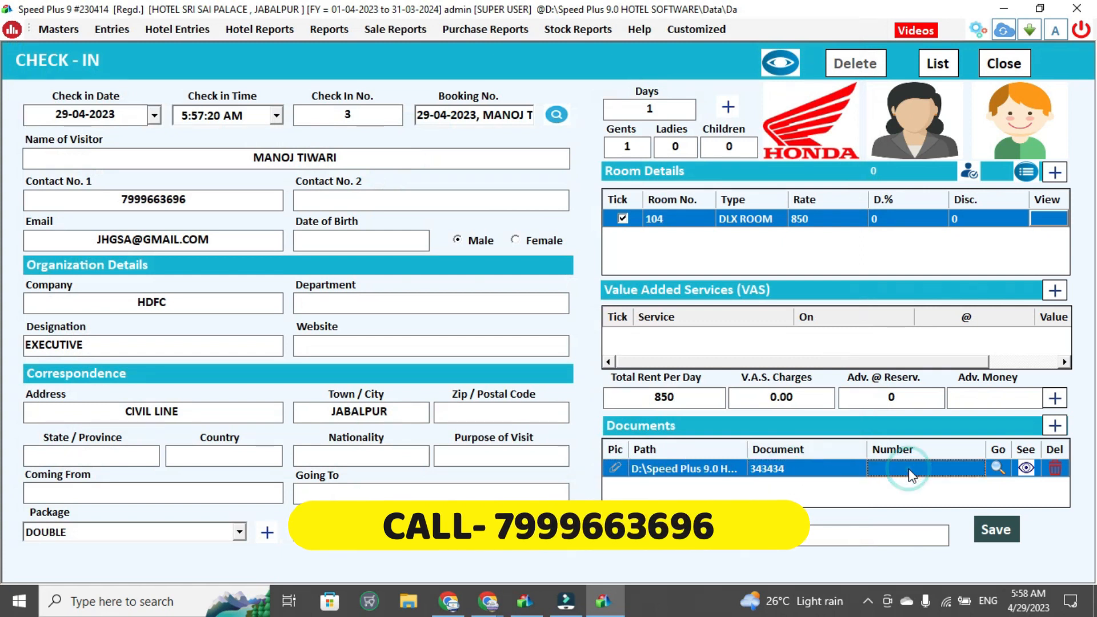
left_click(808, 472)
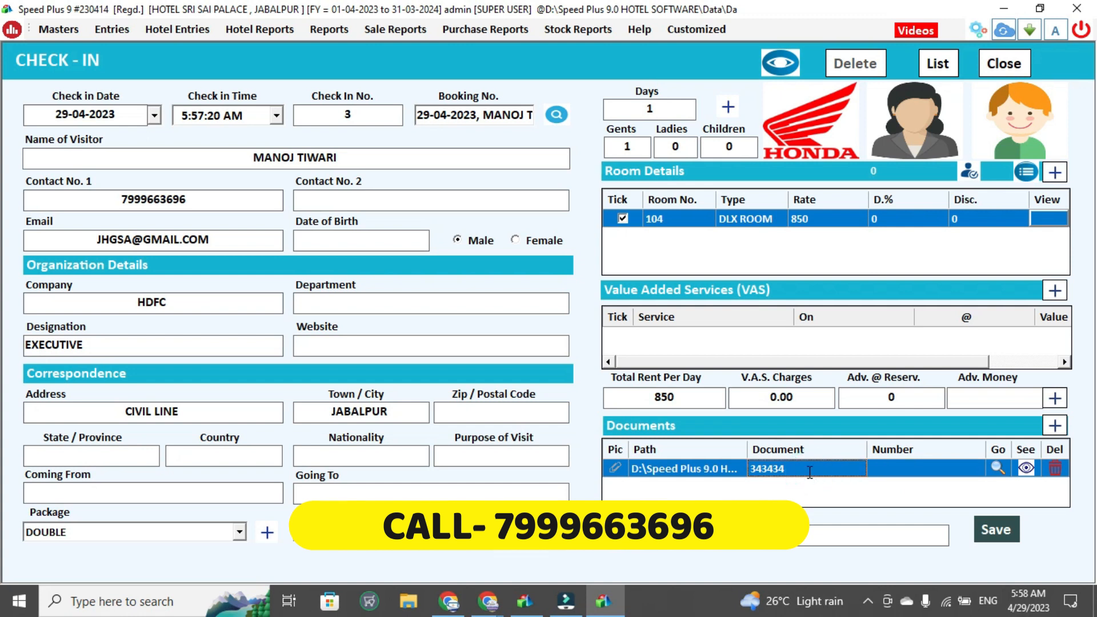
type("ADHAR")
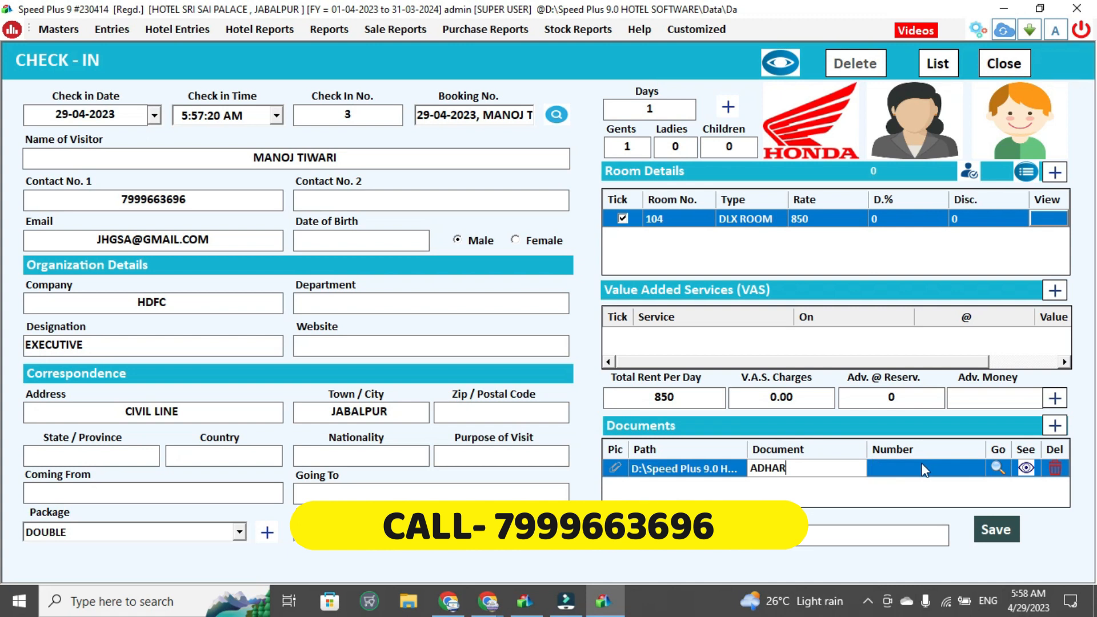
left_click(924, 469)
type("2342342")
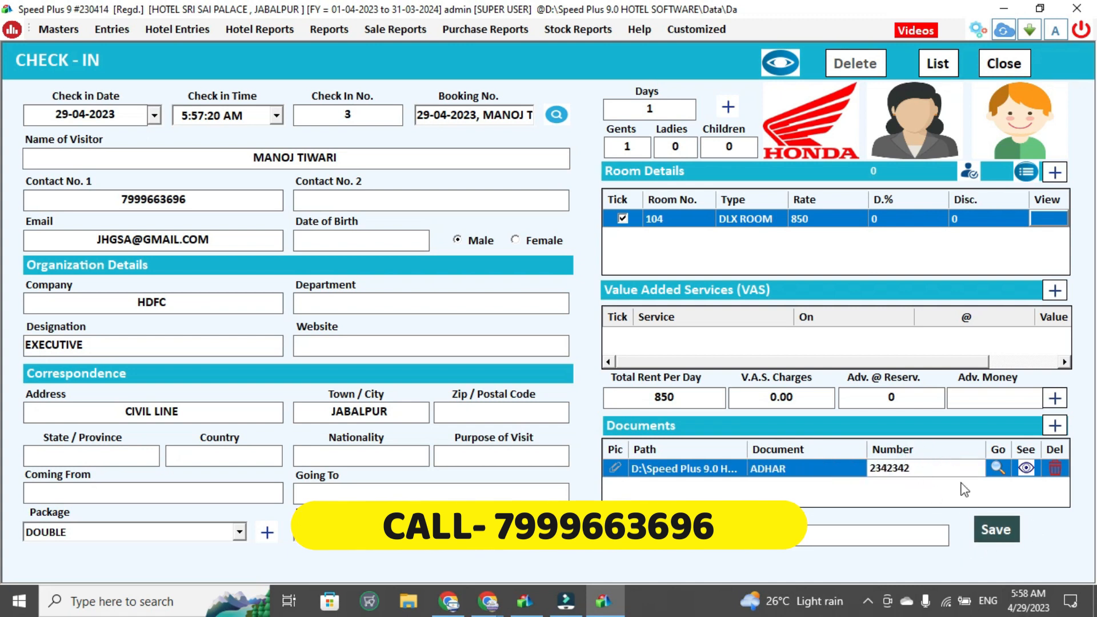
Save the check-in, acknowledge the confirmation, close the check-in receipt, and leave the check-in form
left_click(997, 530)
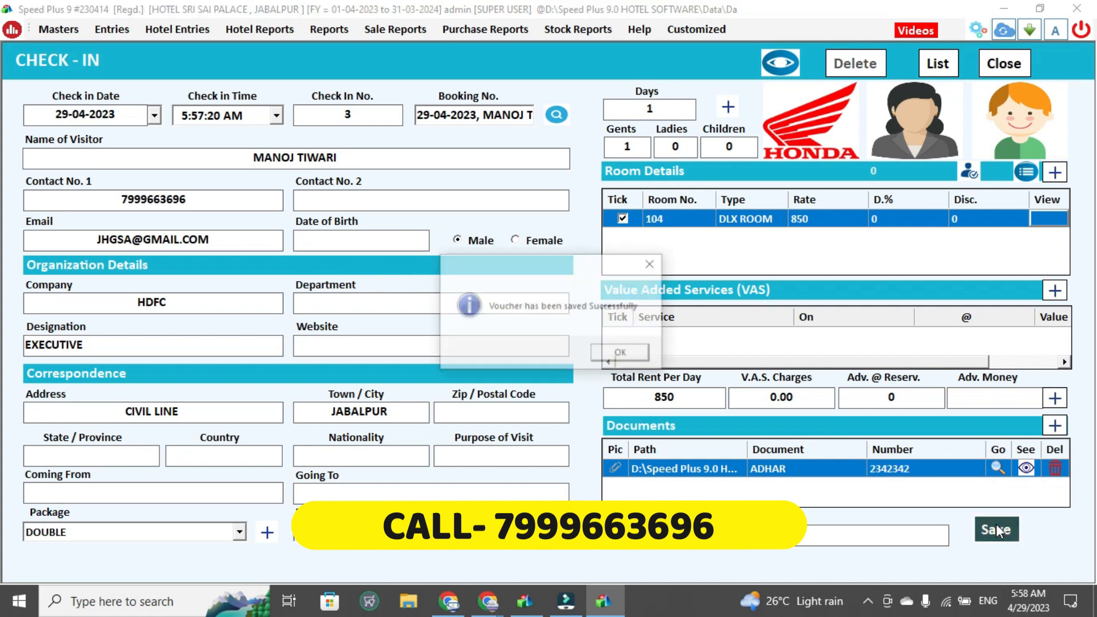
key("Return")
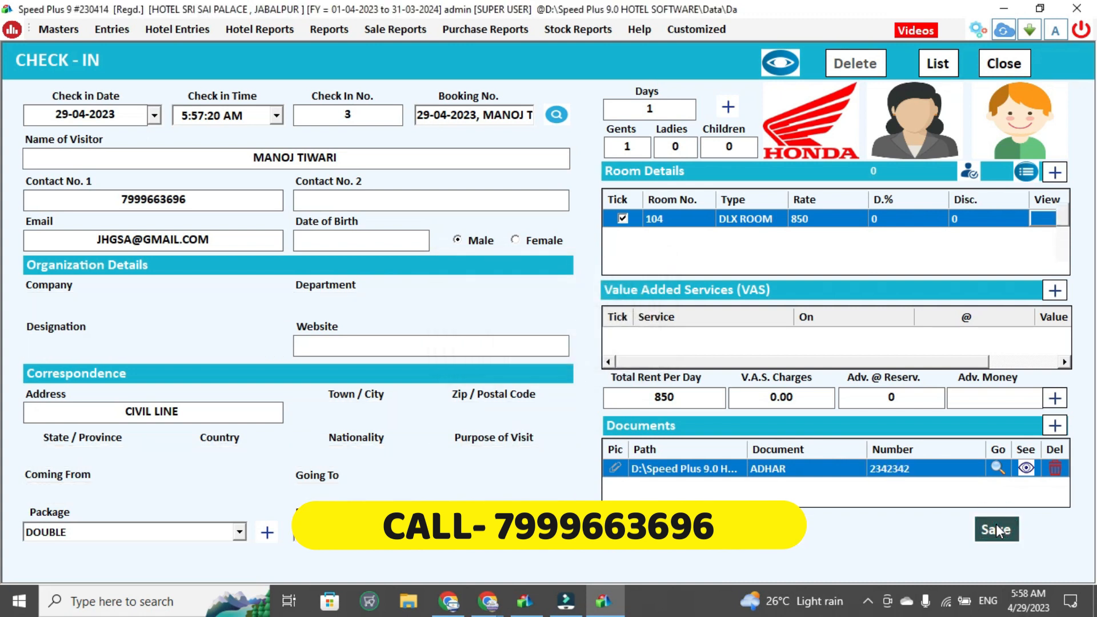
key("Return")
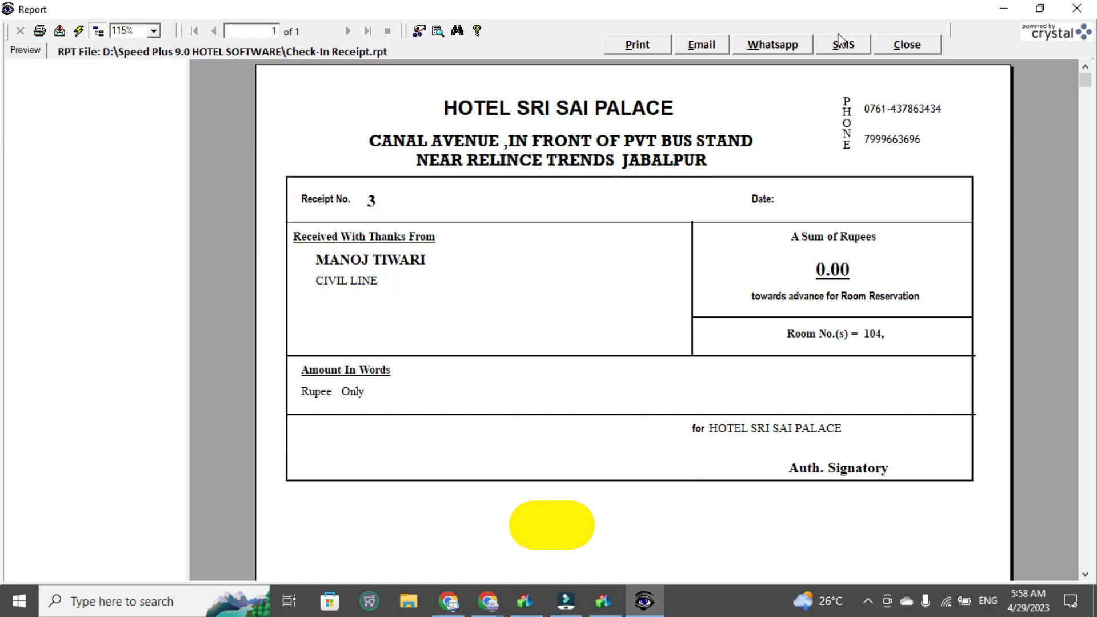
left_click(906, 45)
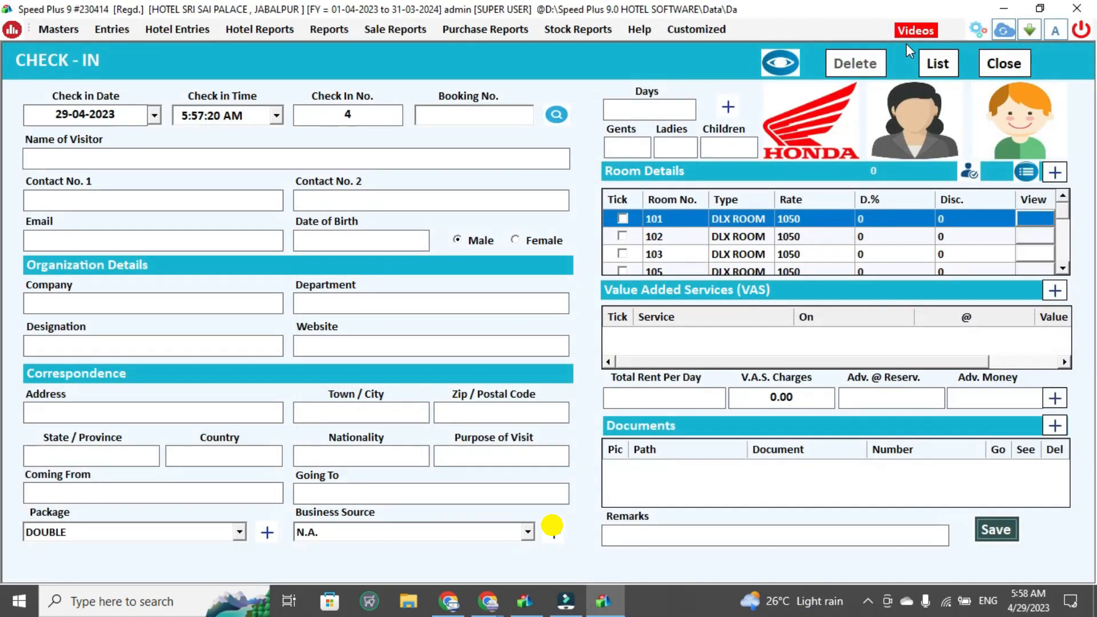
key("Escape")
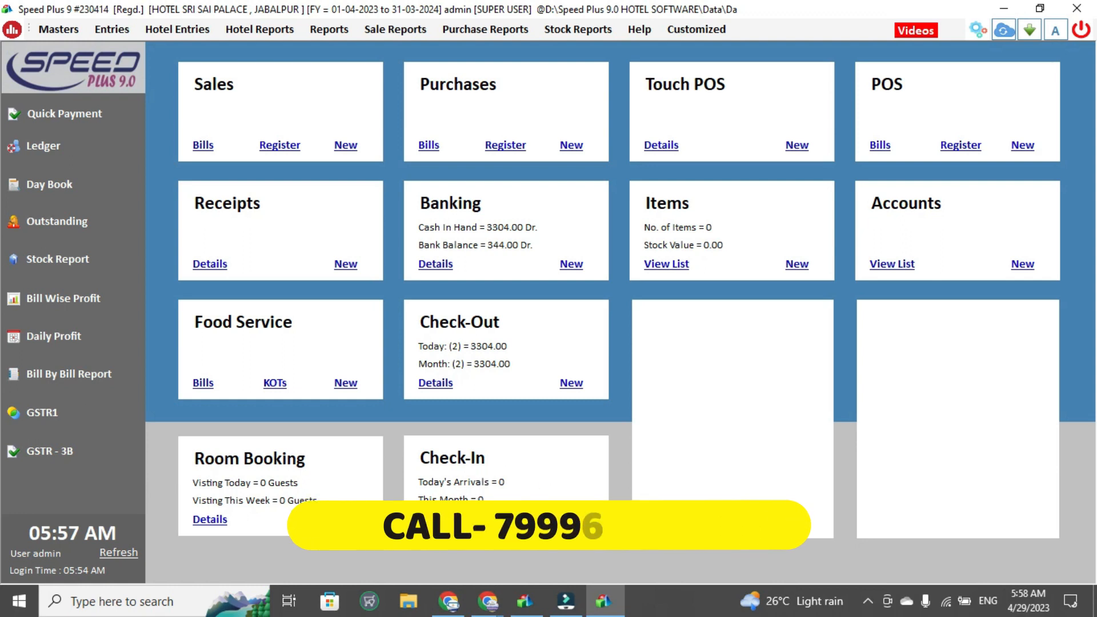
Open the Stay View report and review room occupancy over 3 and 7 days before closing it
left_click(280, 28)
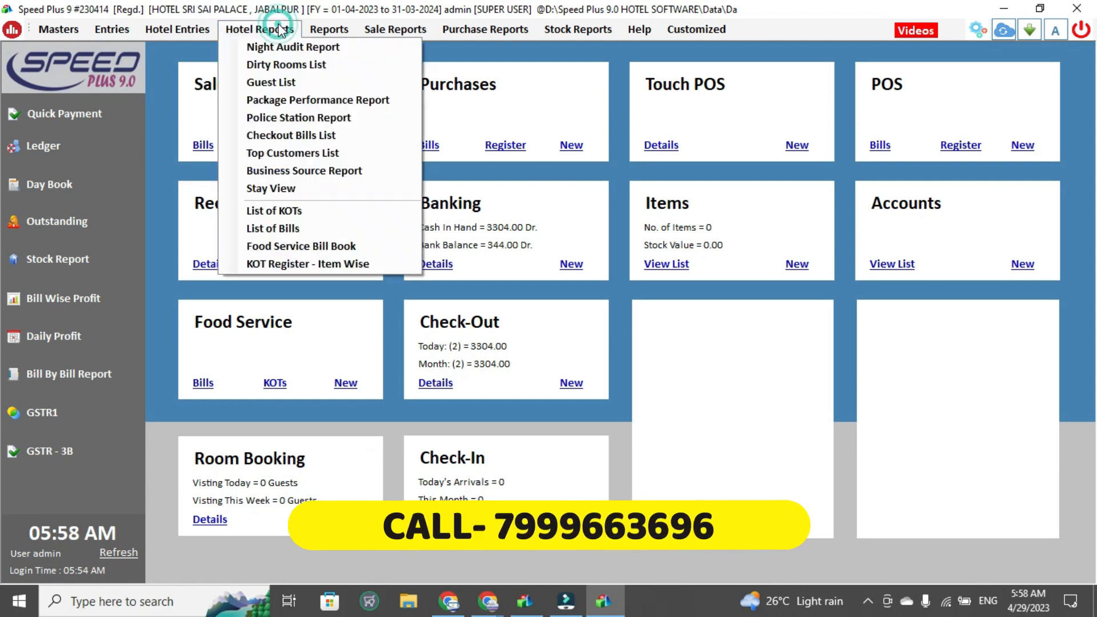
left_click(284, 190)
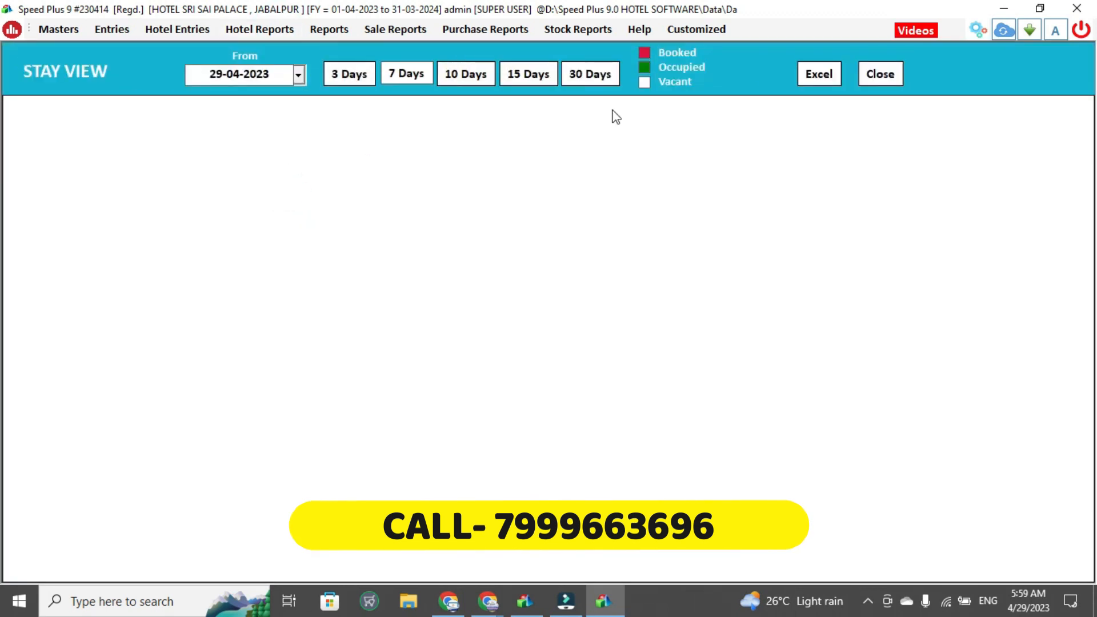
left_click(341, 74)
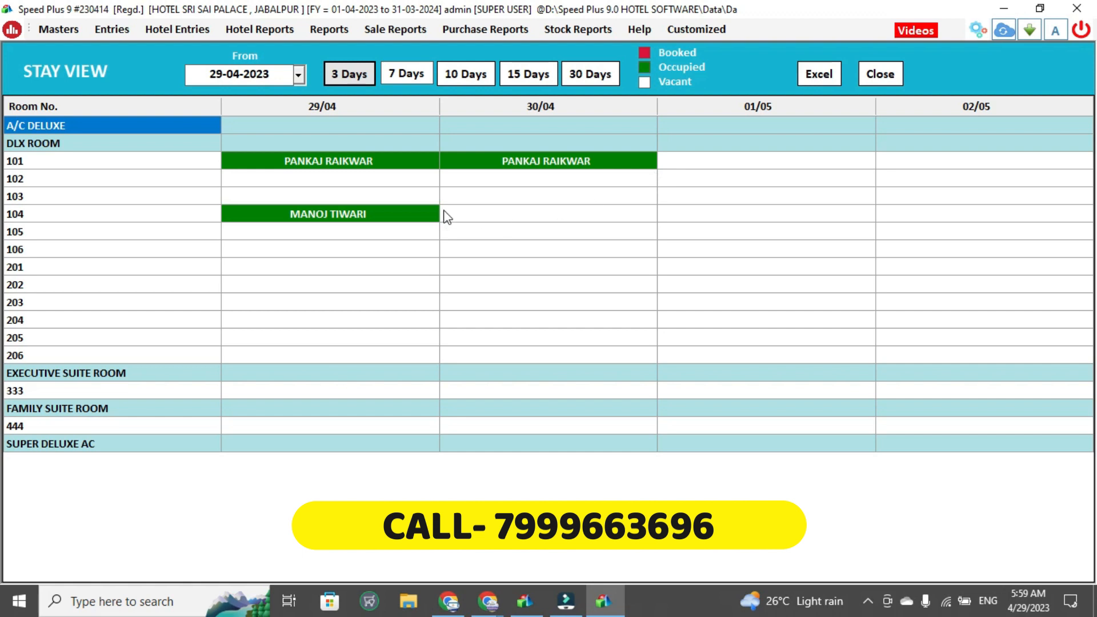
left_click(423, 73)
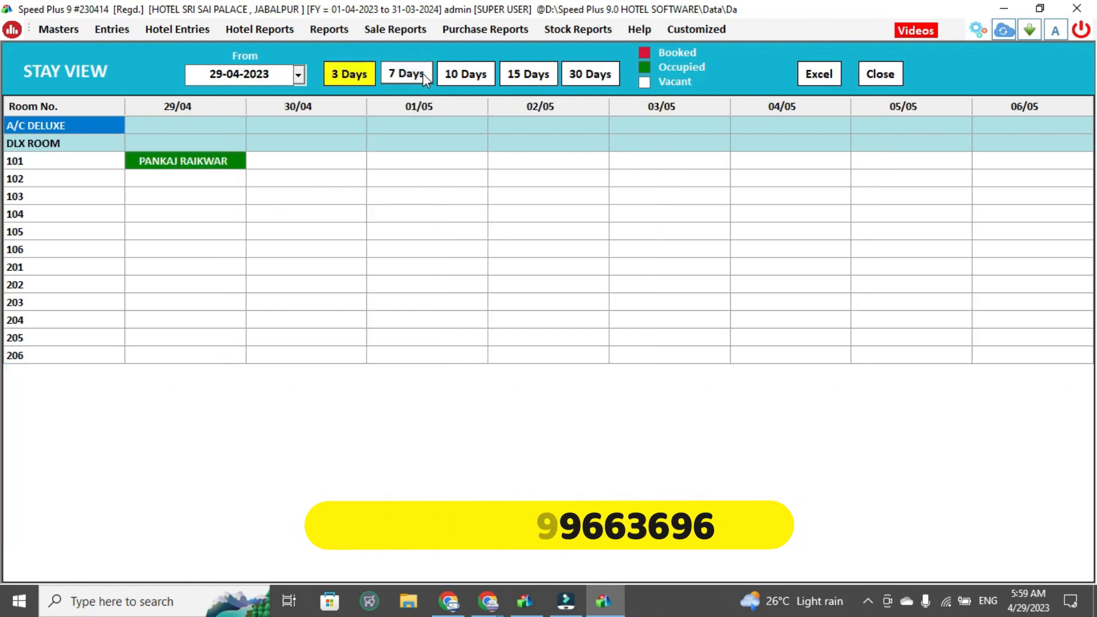
left_click(360, 73)
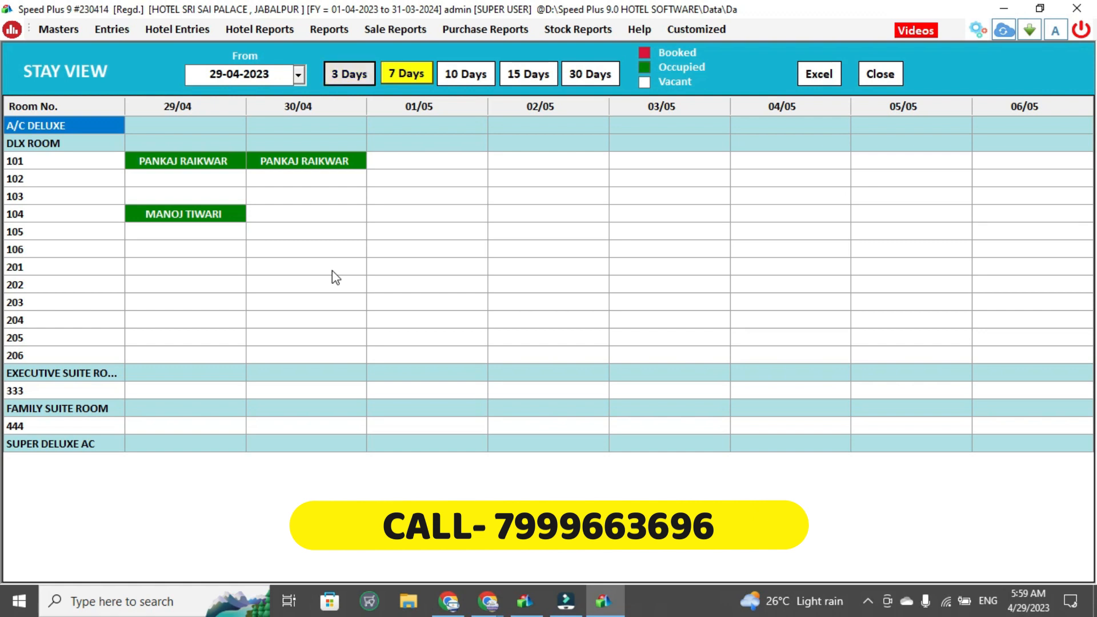
left_click(883, 76)
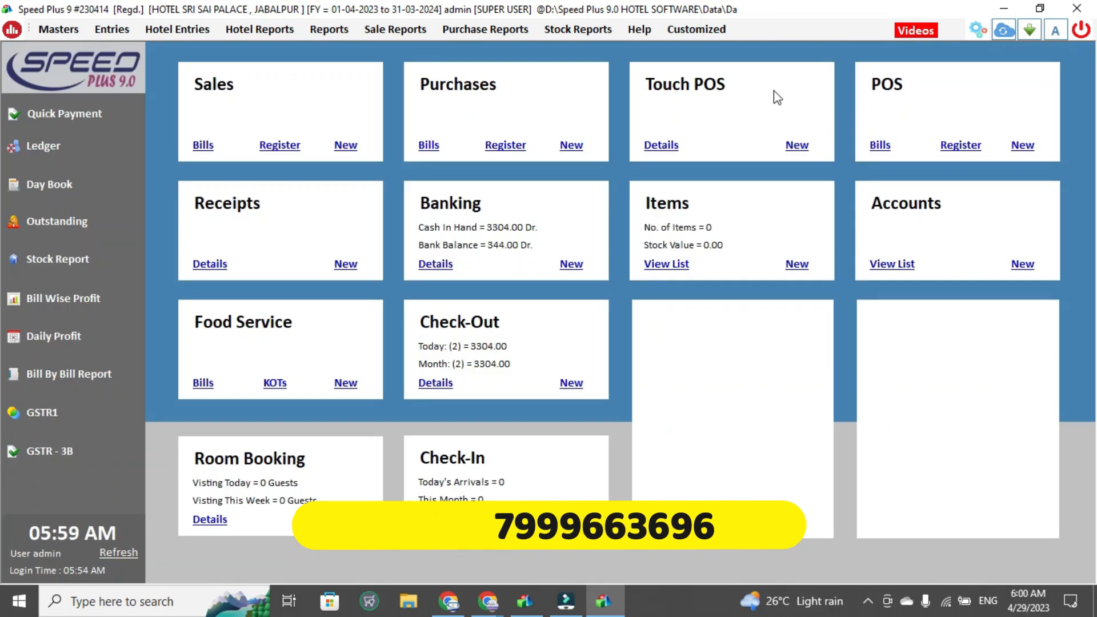
Refresh the dashboard, start a new check-out bill, and select the visitor register entry for room 104
left_click(131, 552)
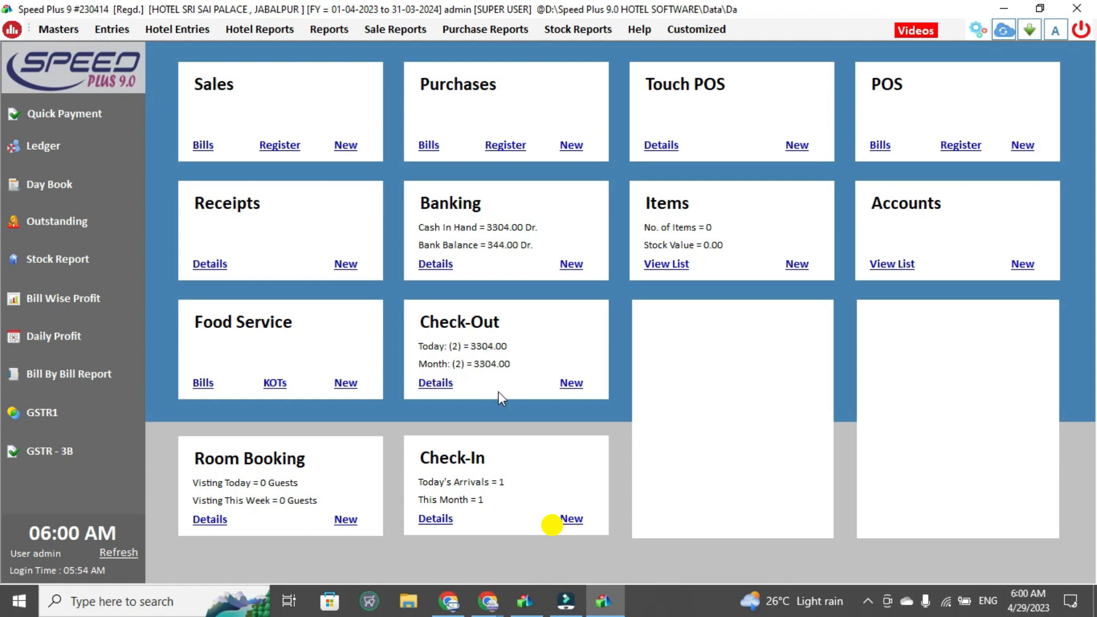
left_click(569, 382)
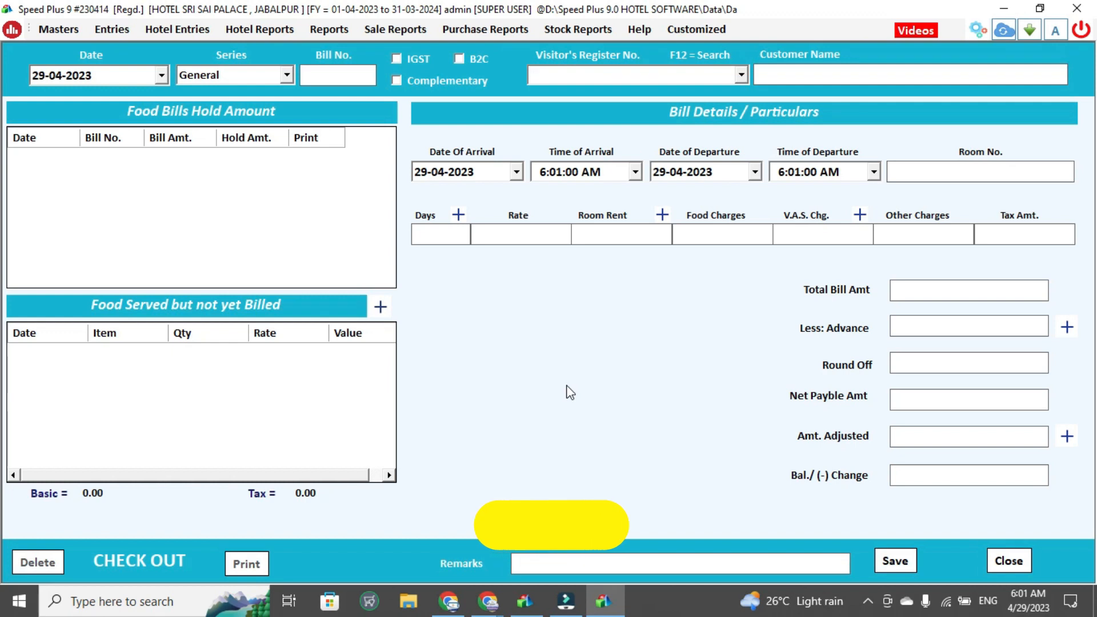
key("Return")
key("Return")
key("Return")
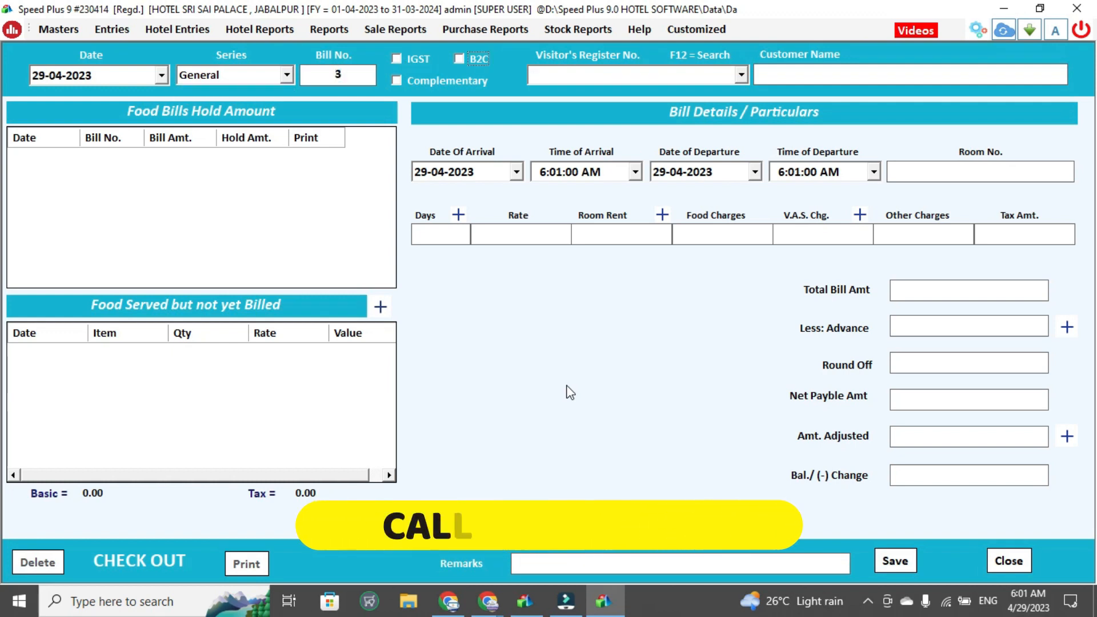
key("Return")
key("Return")
key("Down")
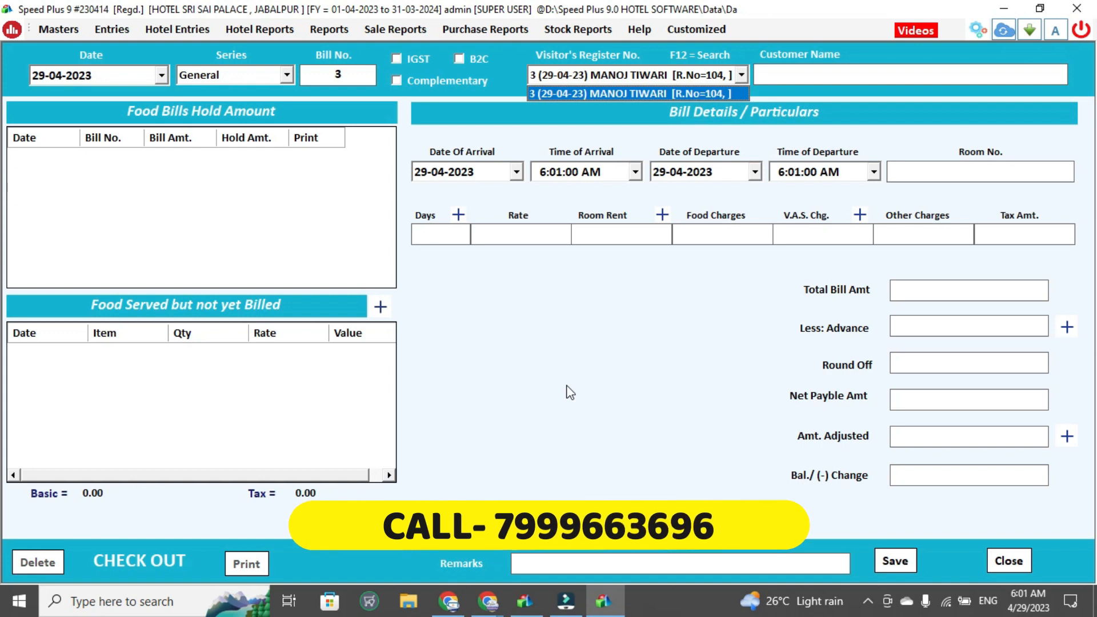
key("Return")
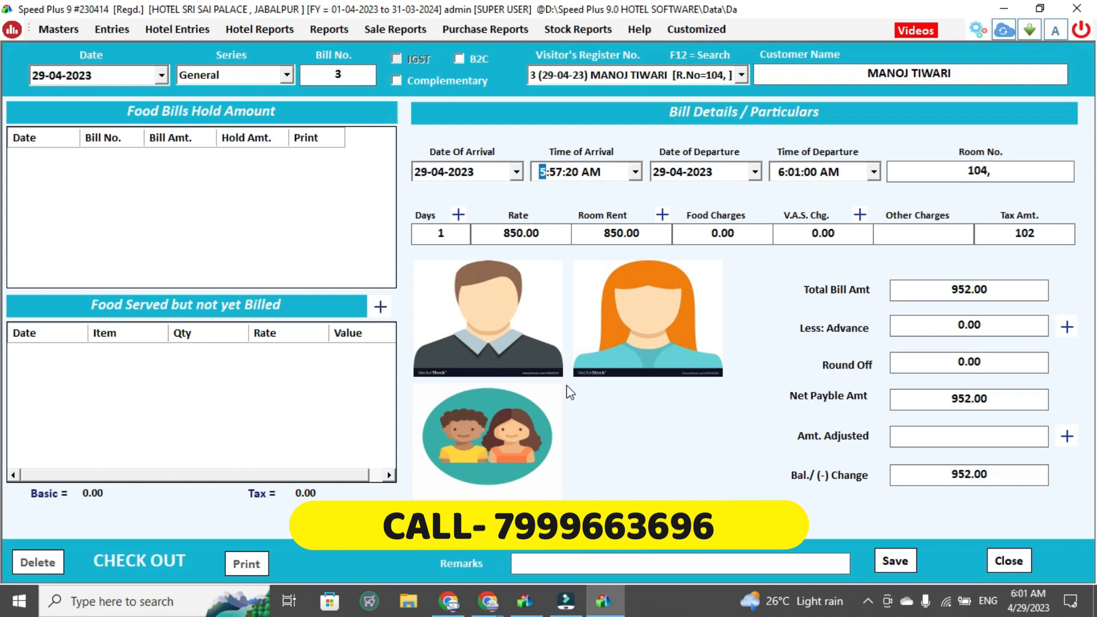
Step through the check-out bill fields and record a cash payment of 952 in the payment options
key("Return")
key("Return")
key("Return")
key("Return")
key("Return")
key("Return")
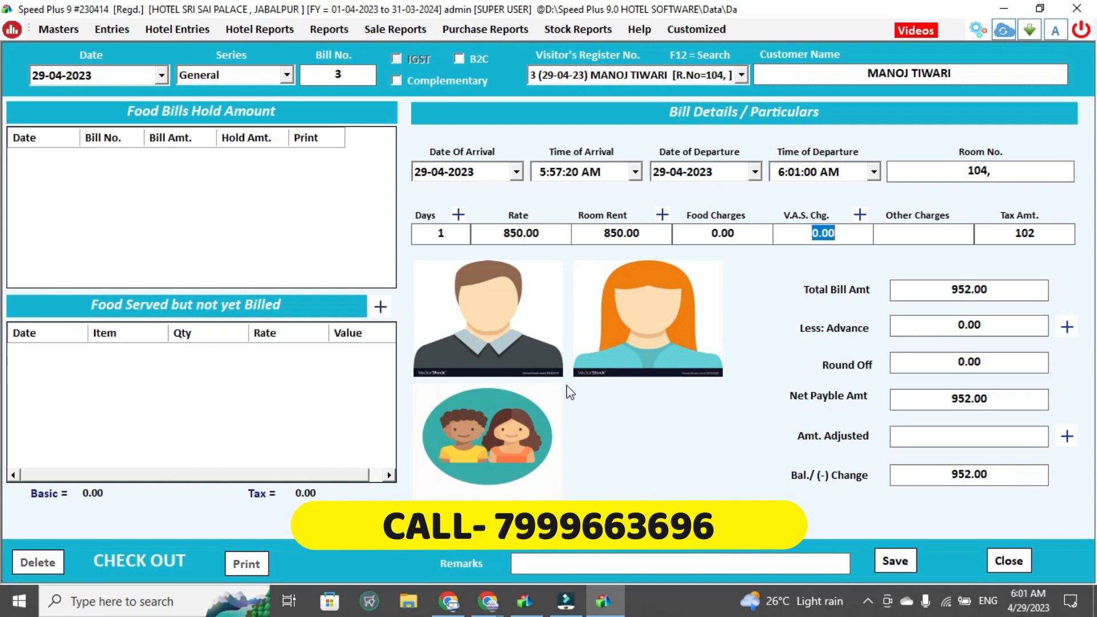
key("Return")
key("Return")
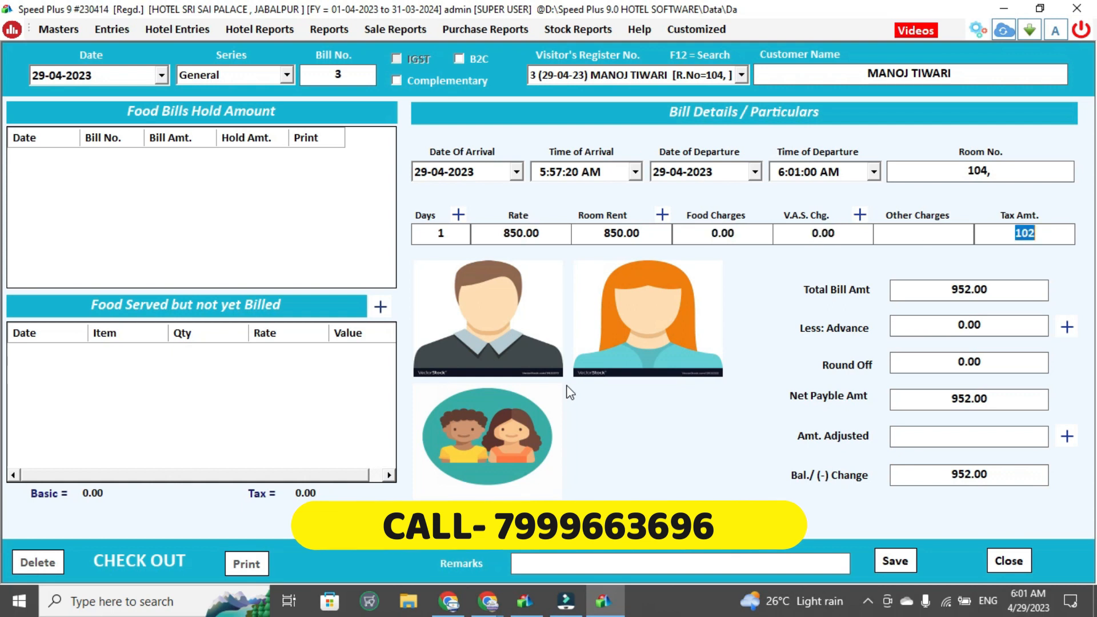
key("Return")
key("Return")
key("Return")
key("Return")
key("Return")
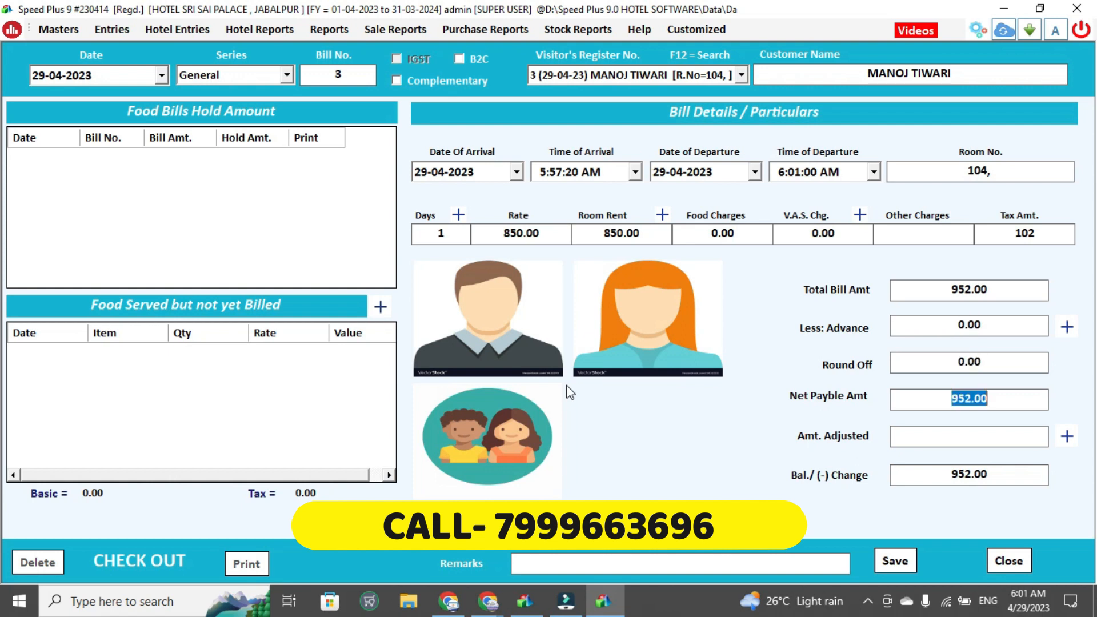
key("Return")
key("Return")
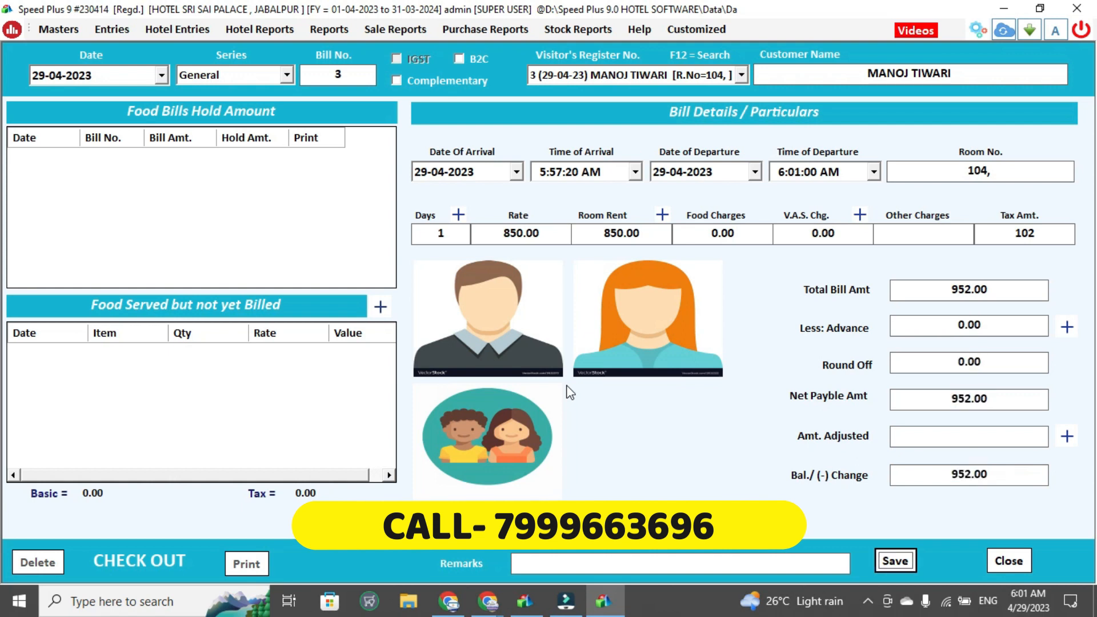
left_click(1066, 437)
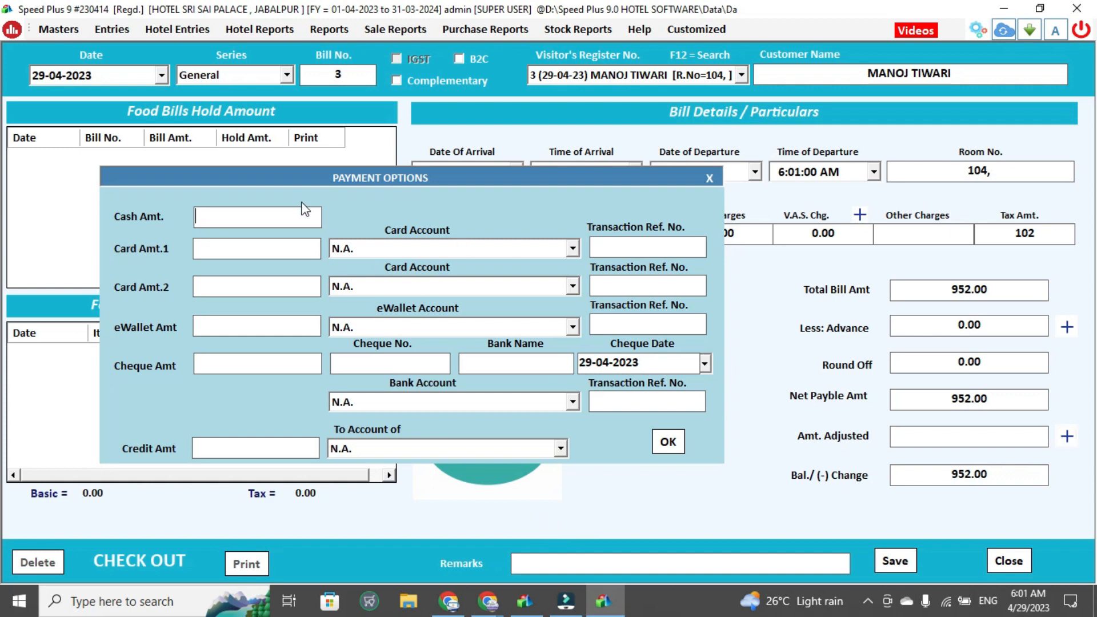
type("952")
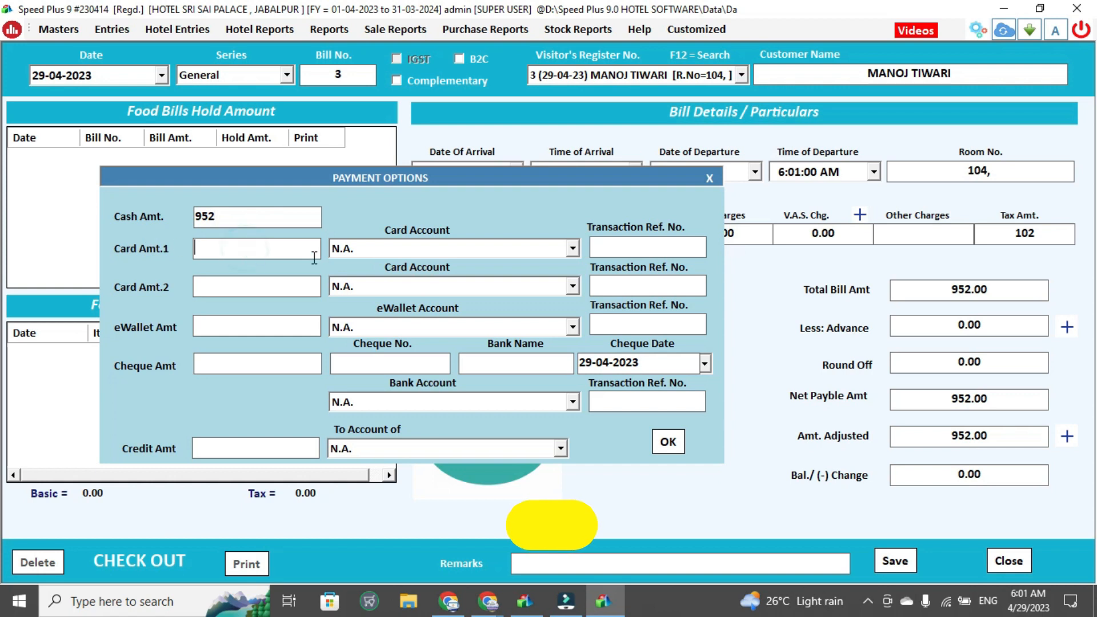
Set the first card account to PHONE PAY and confirm the payment options
left_click(415, 253)
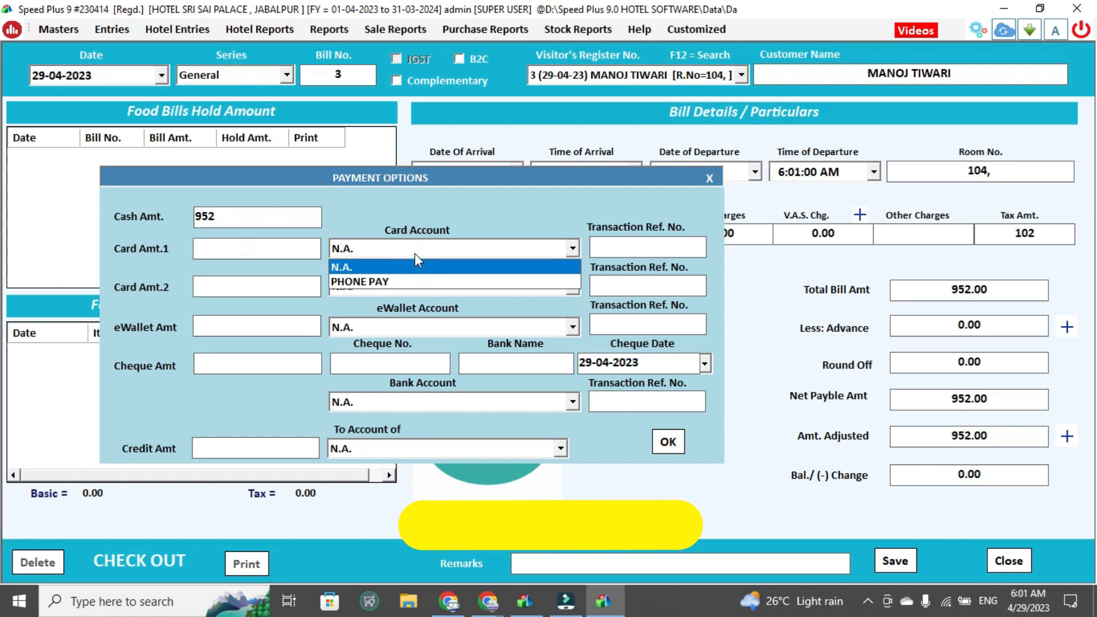
key("Down")
key("Return")
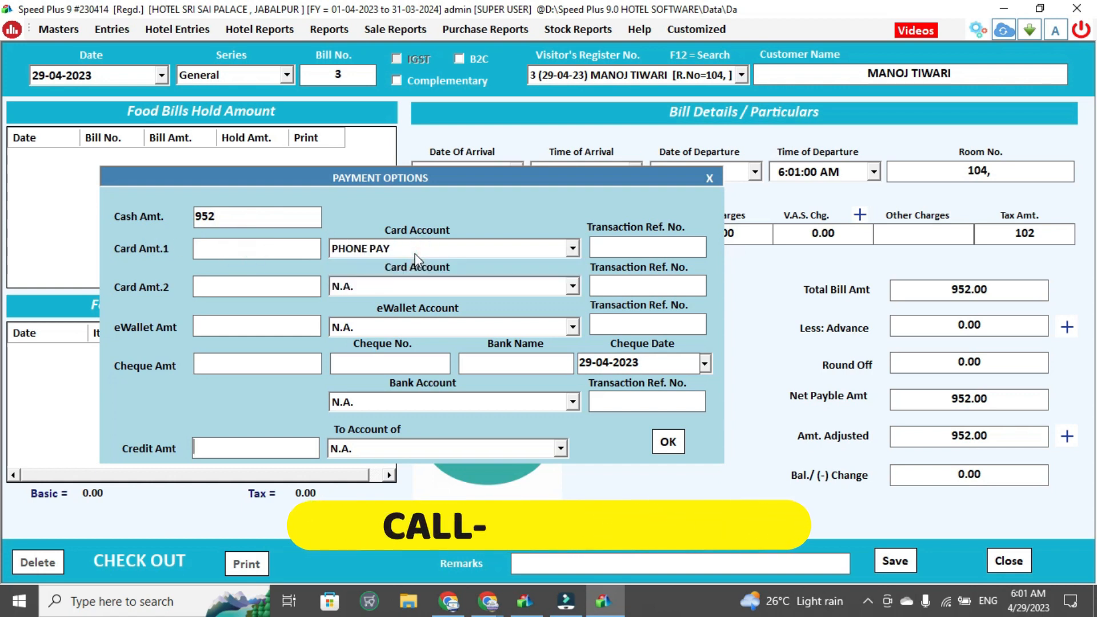
left_click(422, 288)
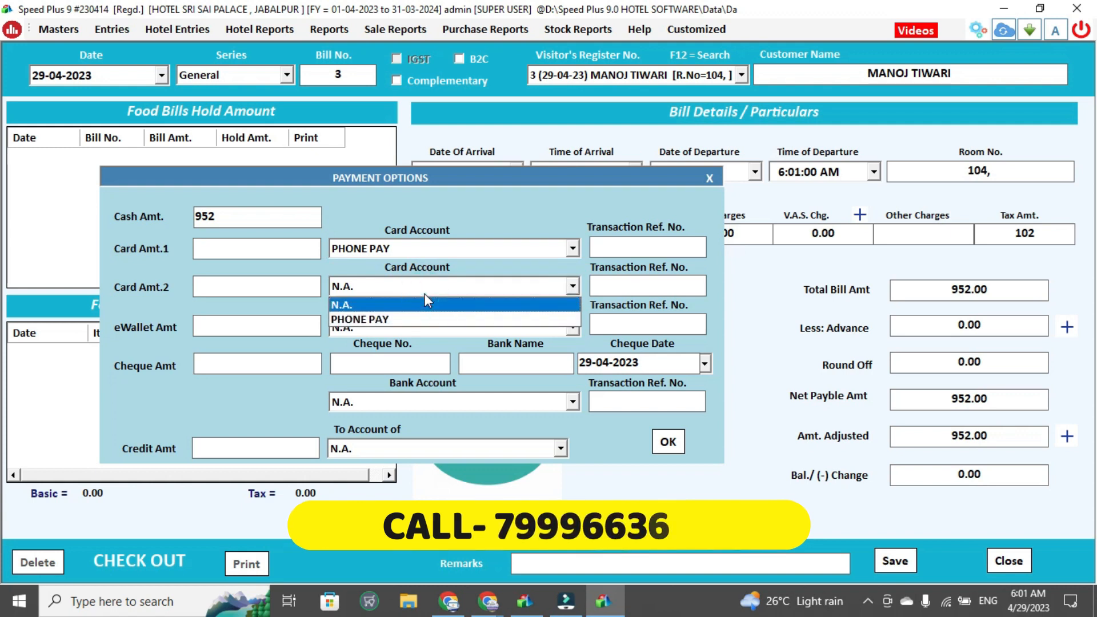
key("Return")
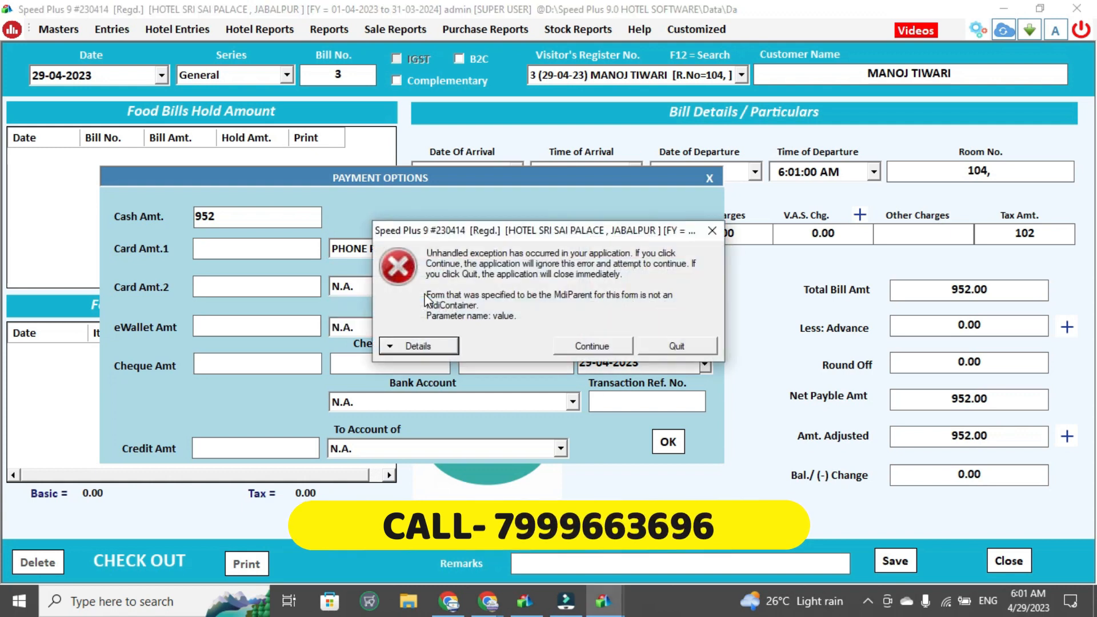
key("Escape")
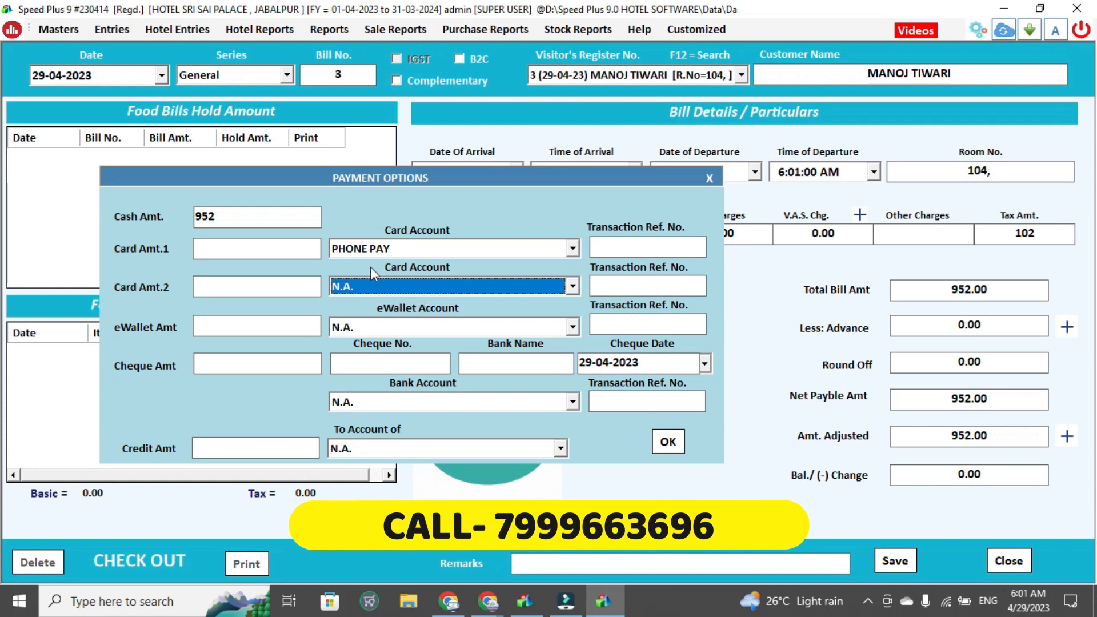
left_click(667, 443)
left_click(667, 443)
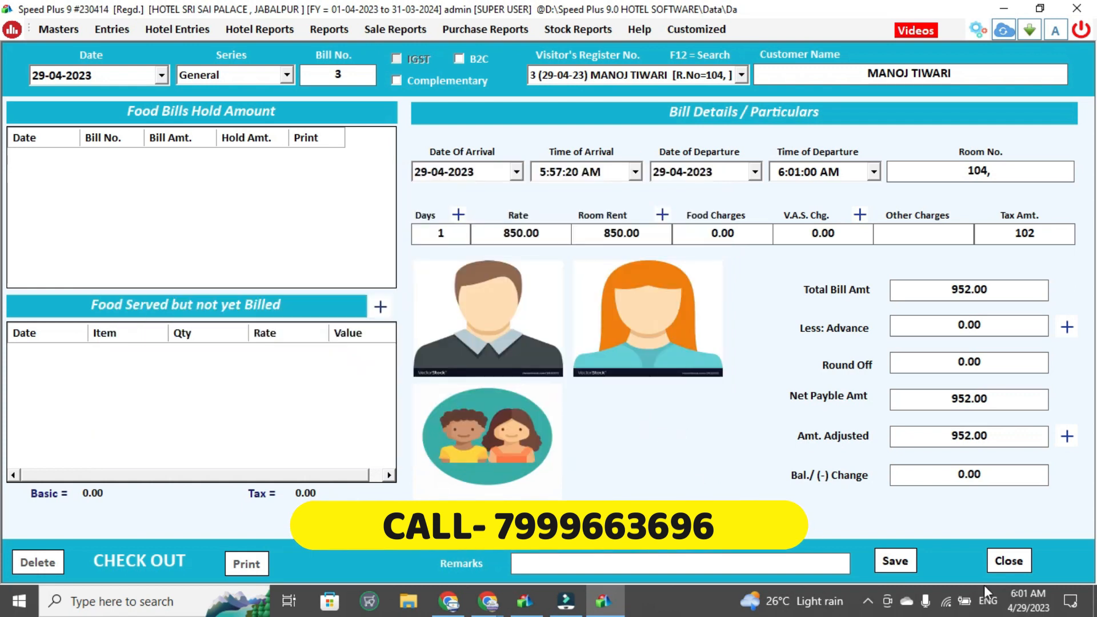
Save the check-out bill, giving BLINK as the remark for the dirty room
left_click(889, 567)
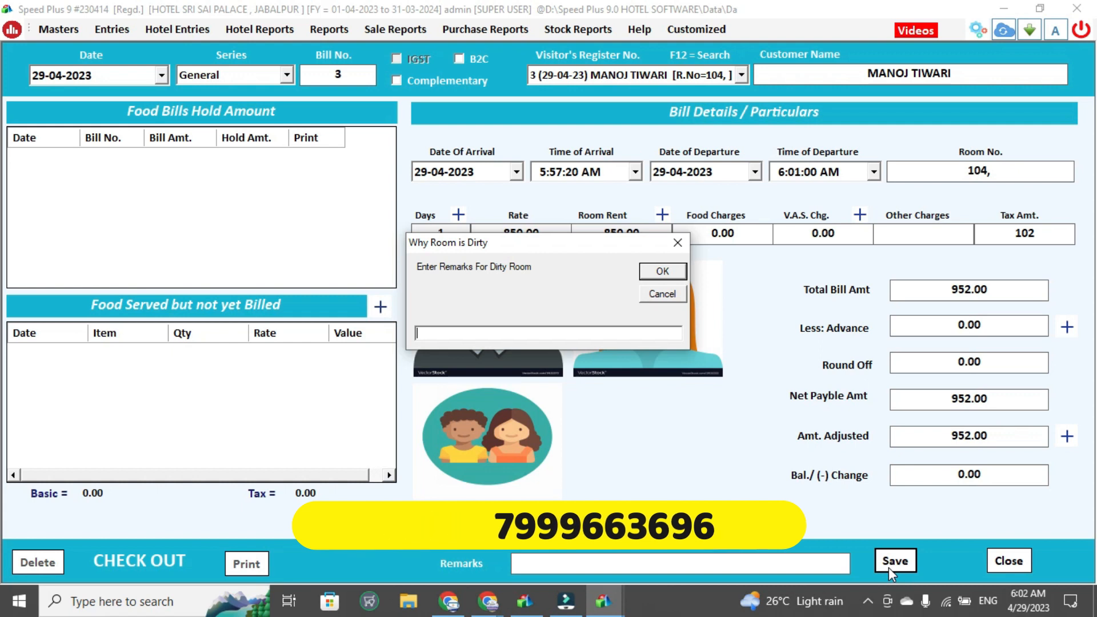
type("BLINK")
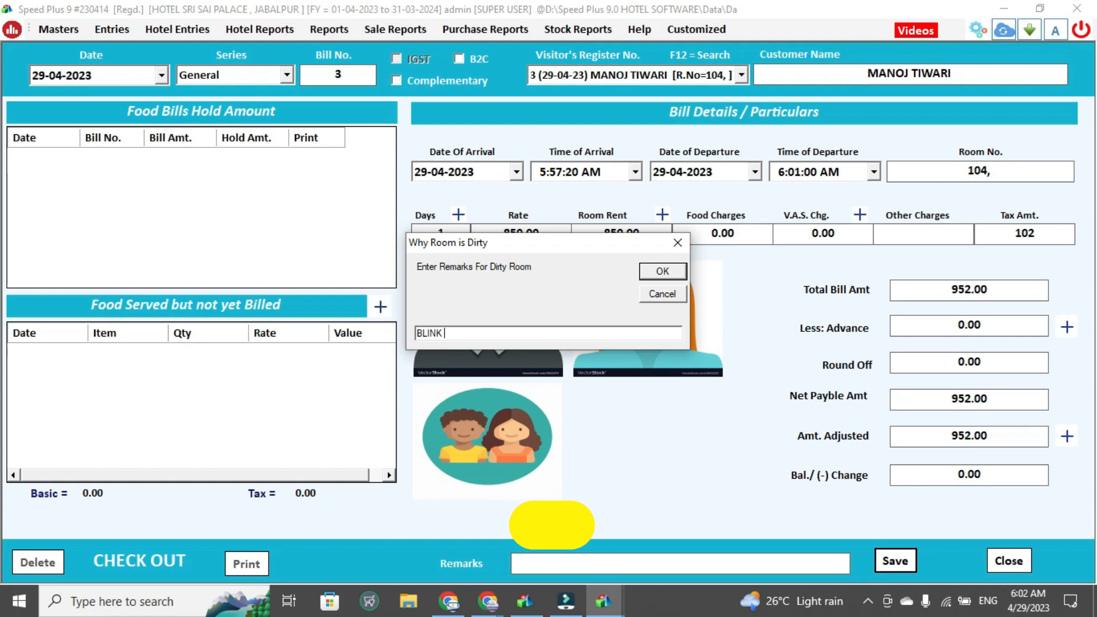
key("Return")
key("Return")
key("Return")
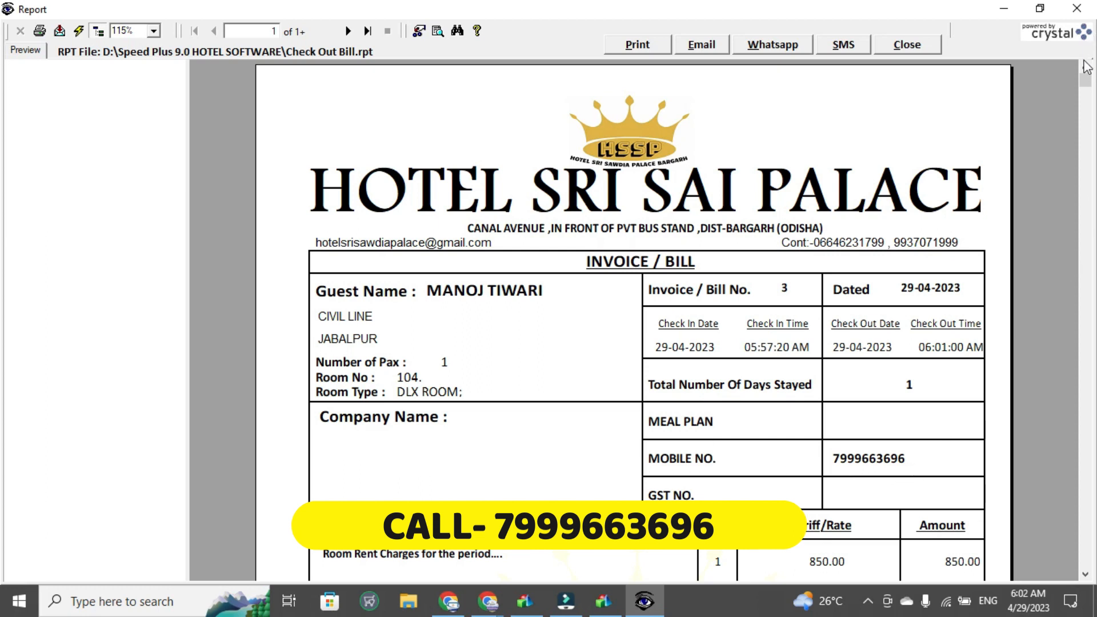
Scroll through the check-out invoice preview and close it
left_click_drag(1085, 83, 1083, 278)
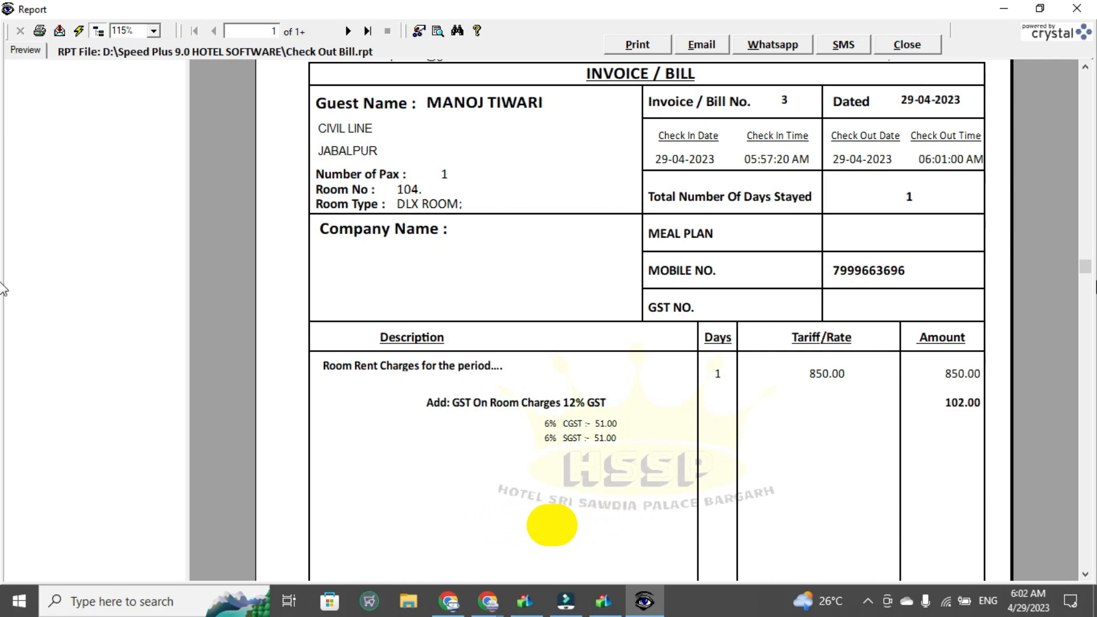
left_click_drag(1086, 271, 1050, 111)
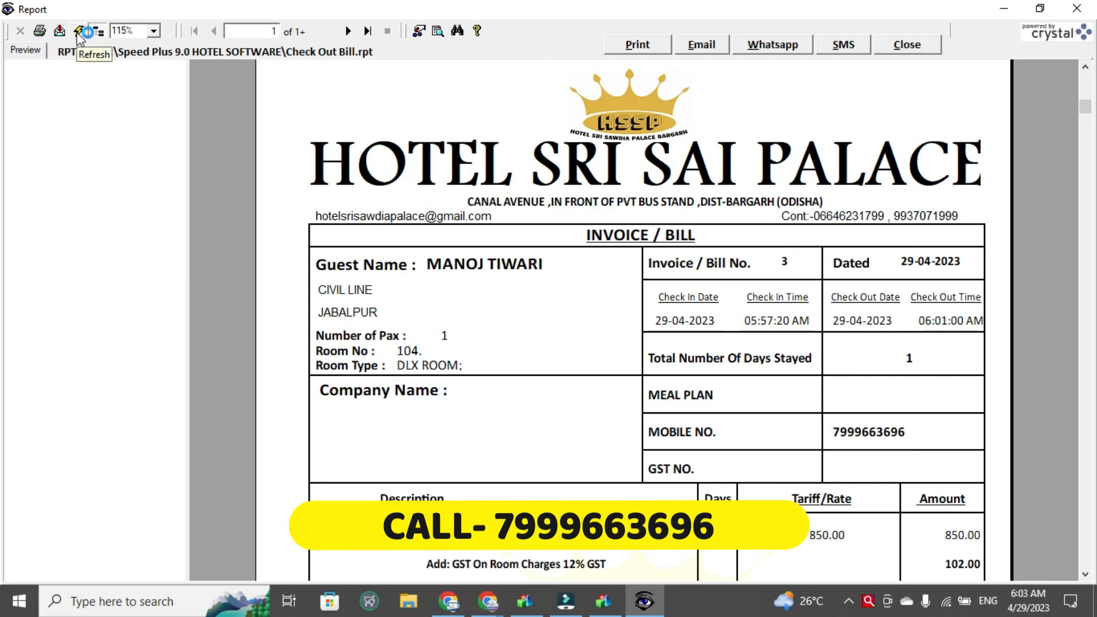
left_click(908, 46)
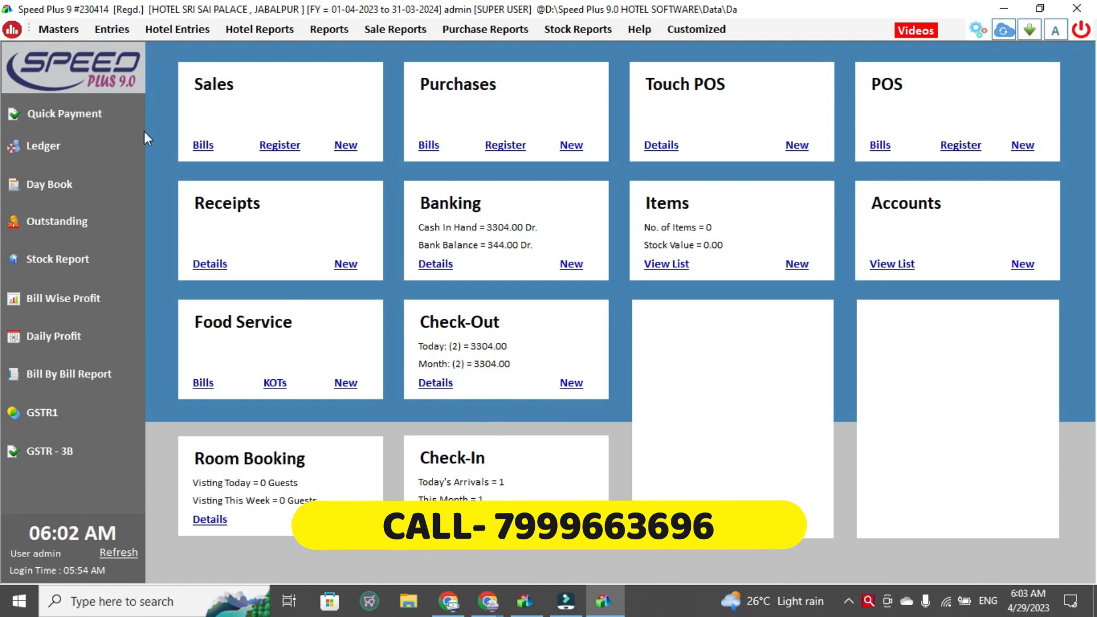
Refresh the dashboard and clean the dirty rooms, including room 104, from the Dirty Rooms List
left_click(123, 549)
left_click(255, 33)
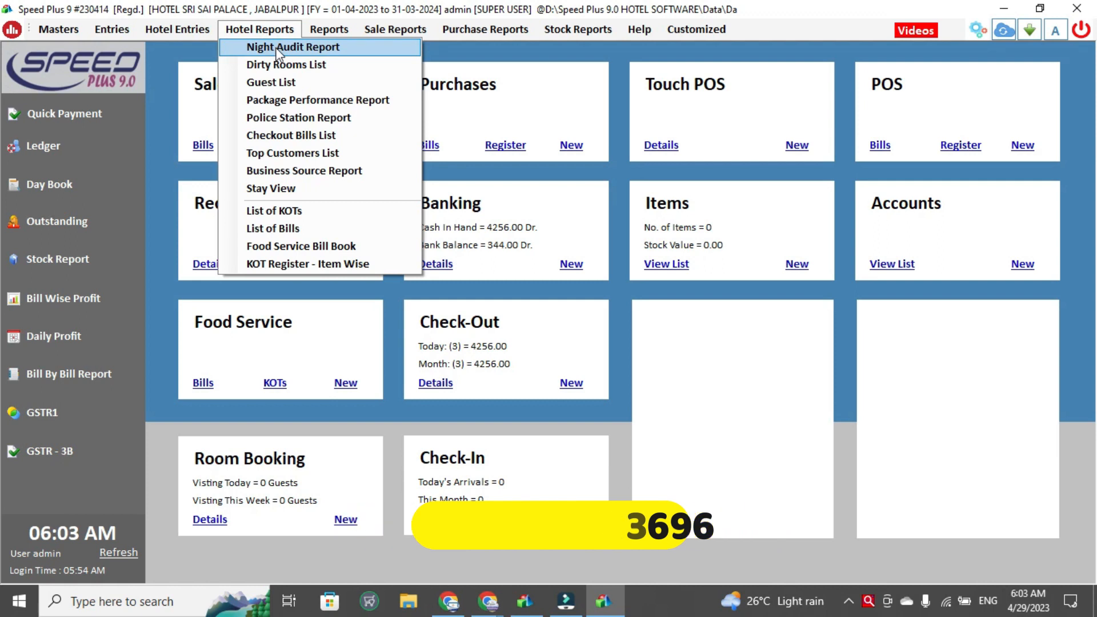
left_click(289, 65)
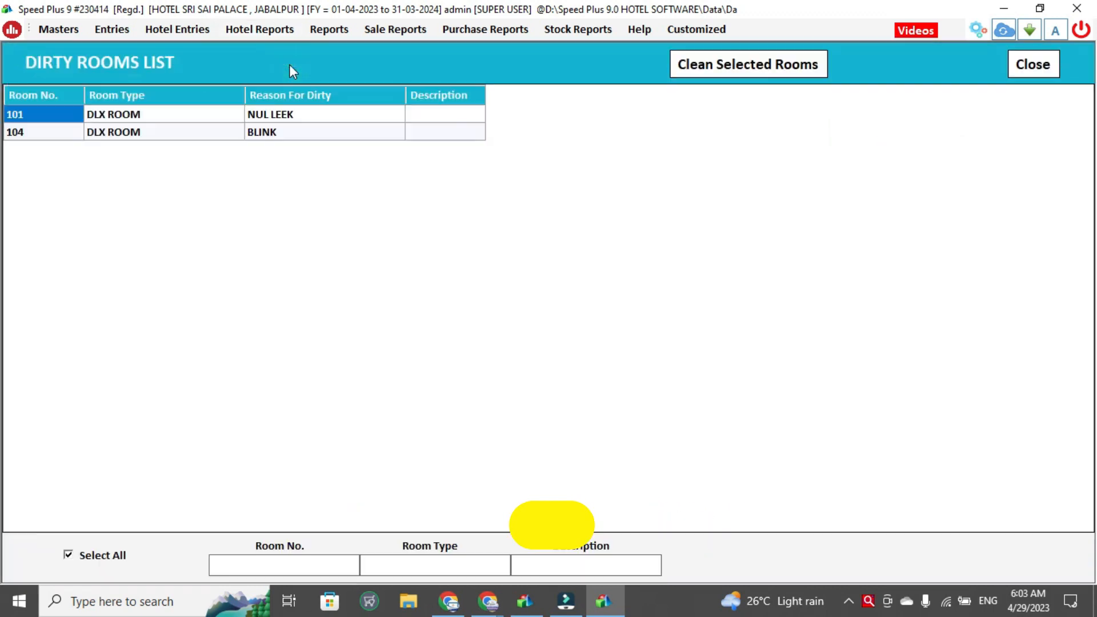
left_click(63, 134)
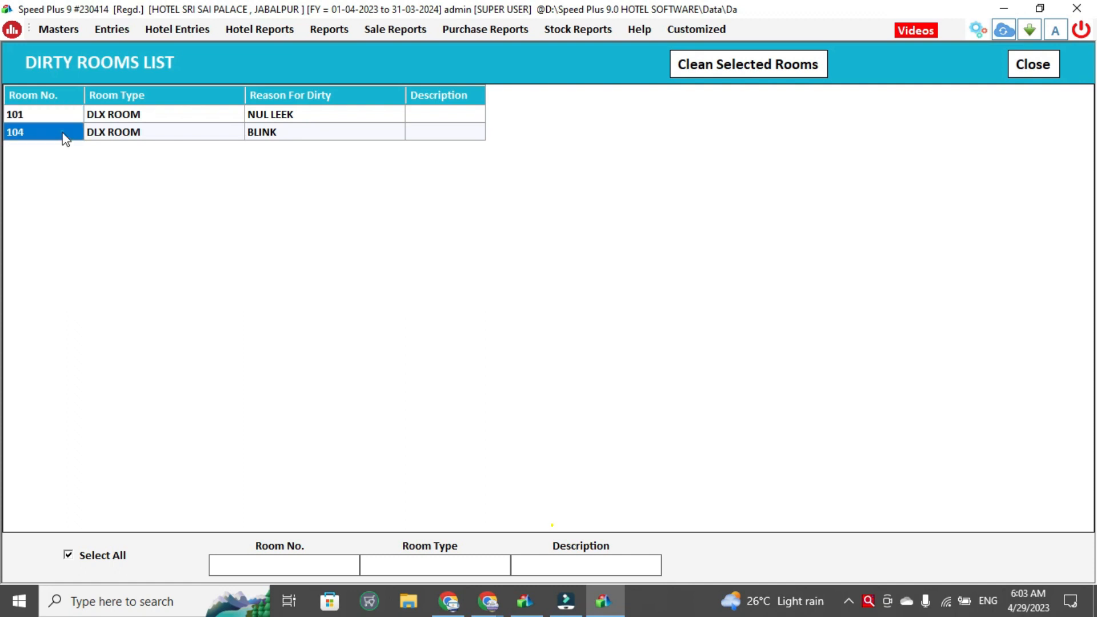
left_click(279, 136)
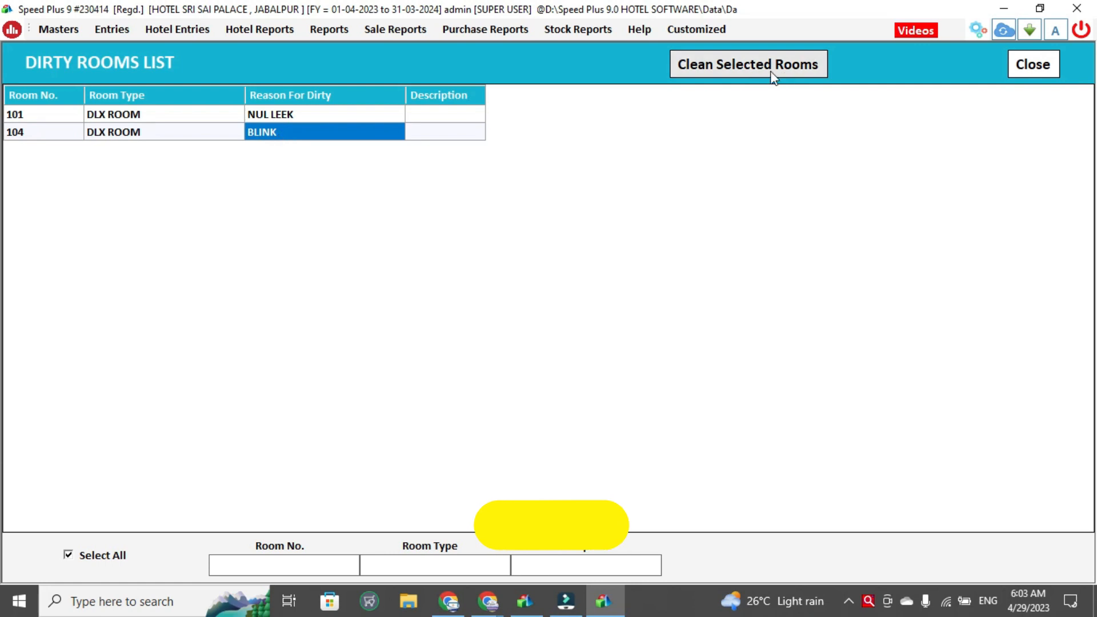
left_click(49, 133)
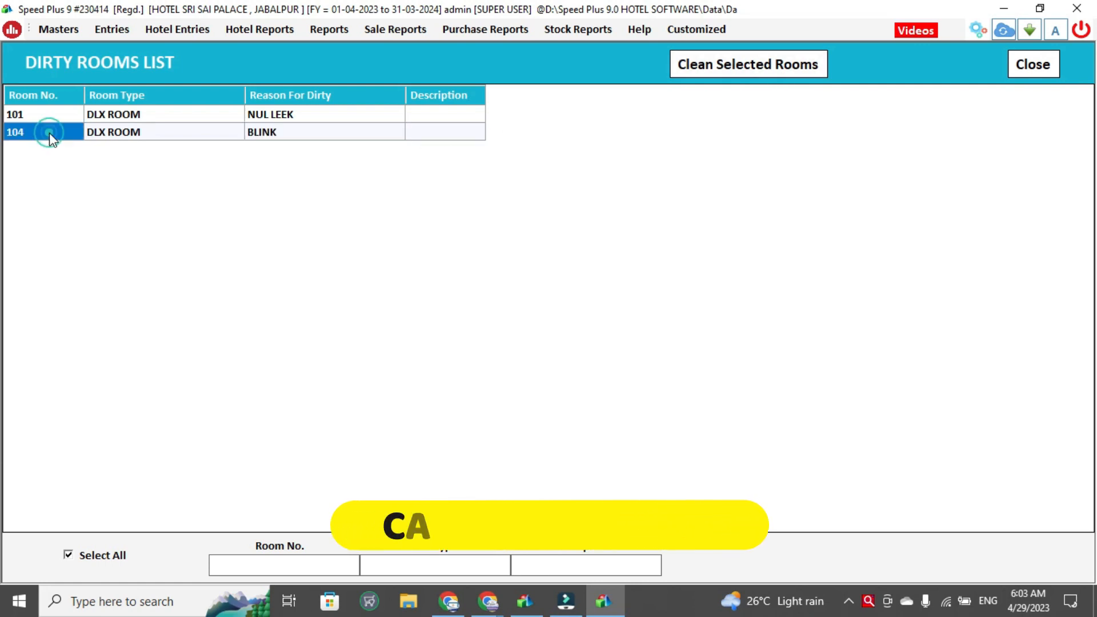
left_click(725, 67)
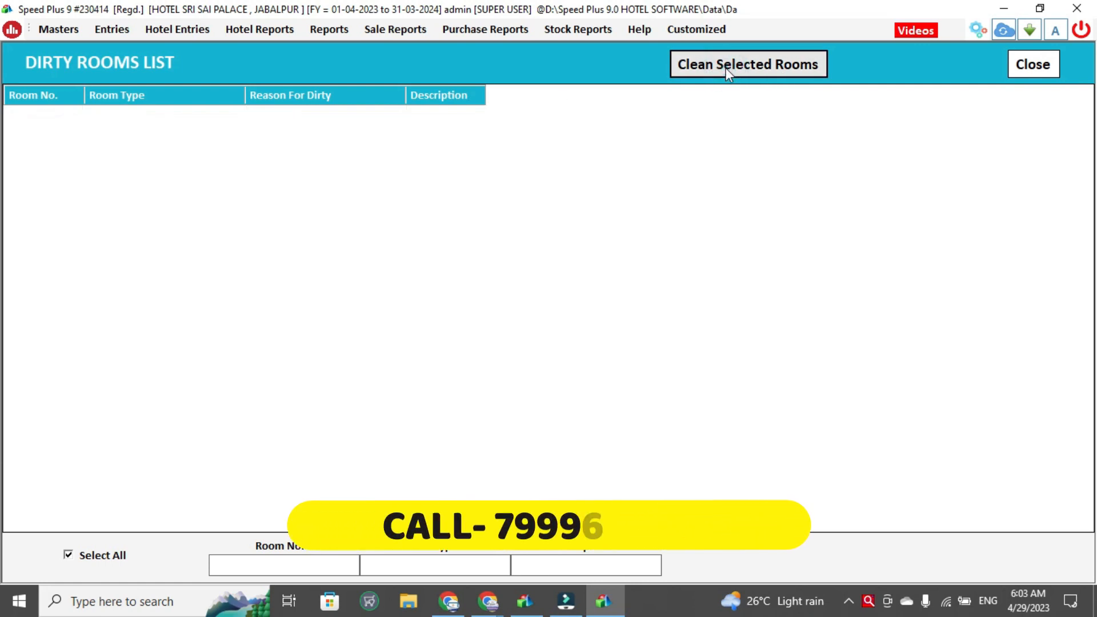
left_click(1018, 69)
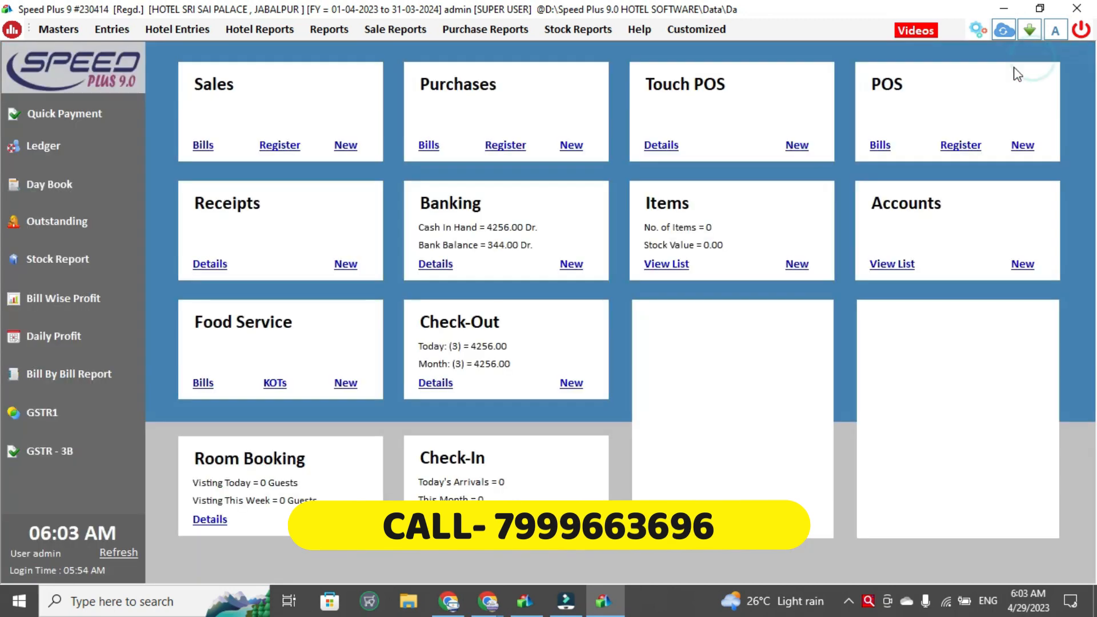
Open the Night Audit Report and scroll across its columns before closing it
left_click(156, 27)
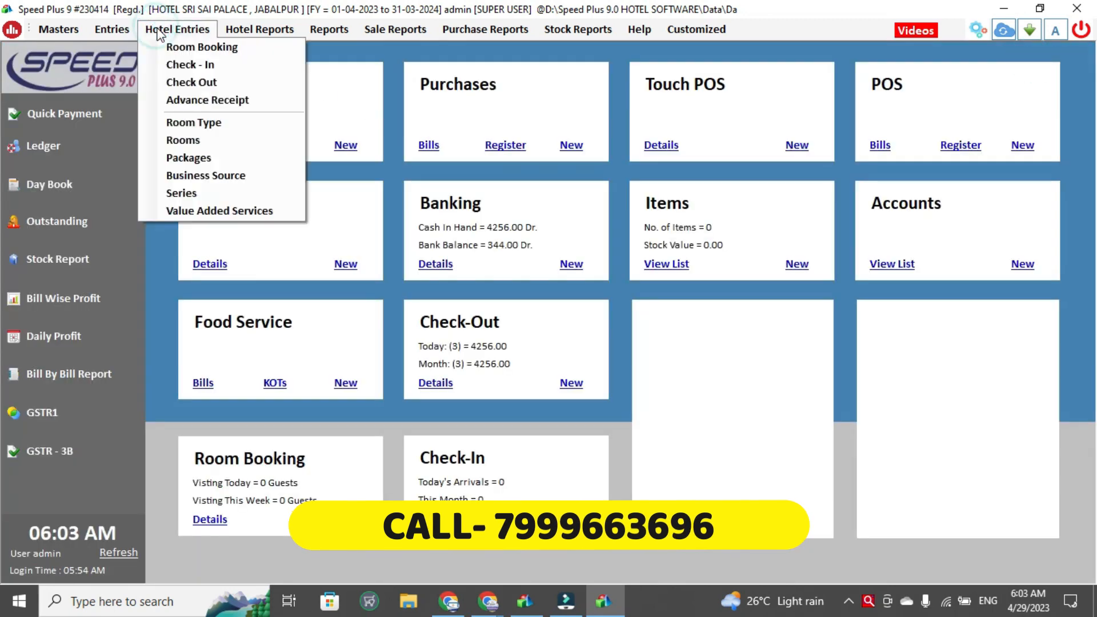
mouse_move(260, 29)
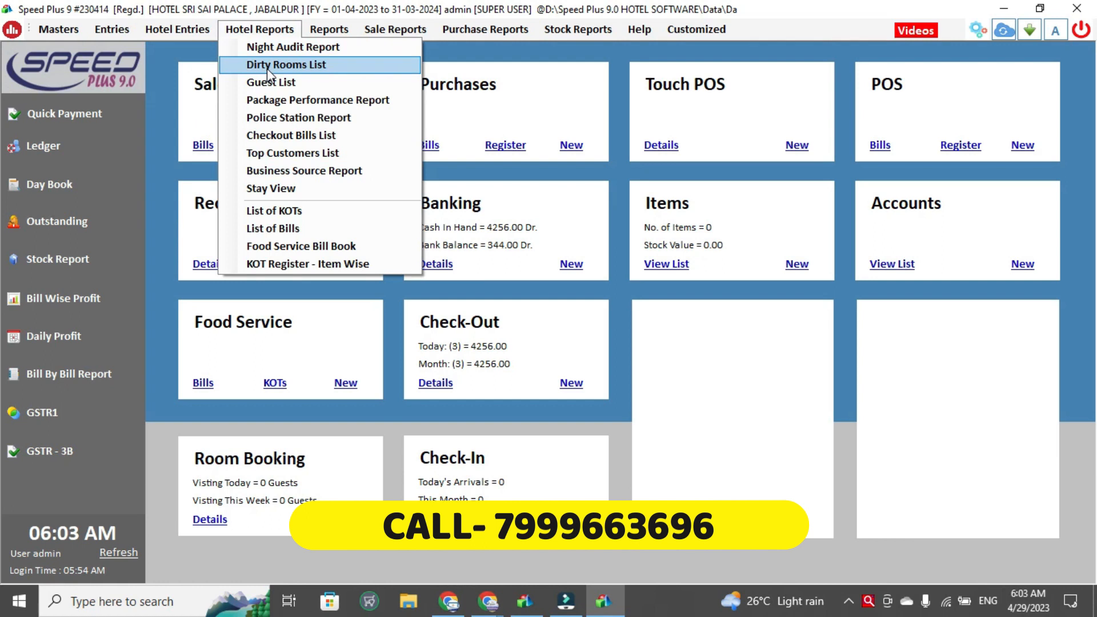
left_click(280, 52)
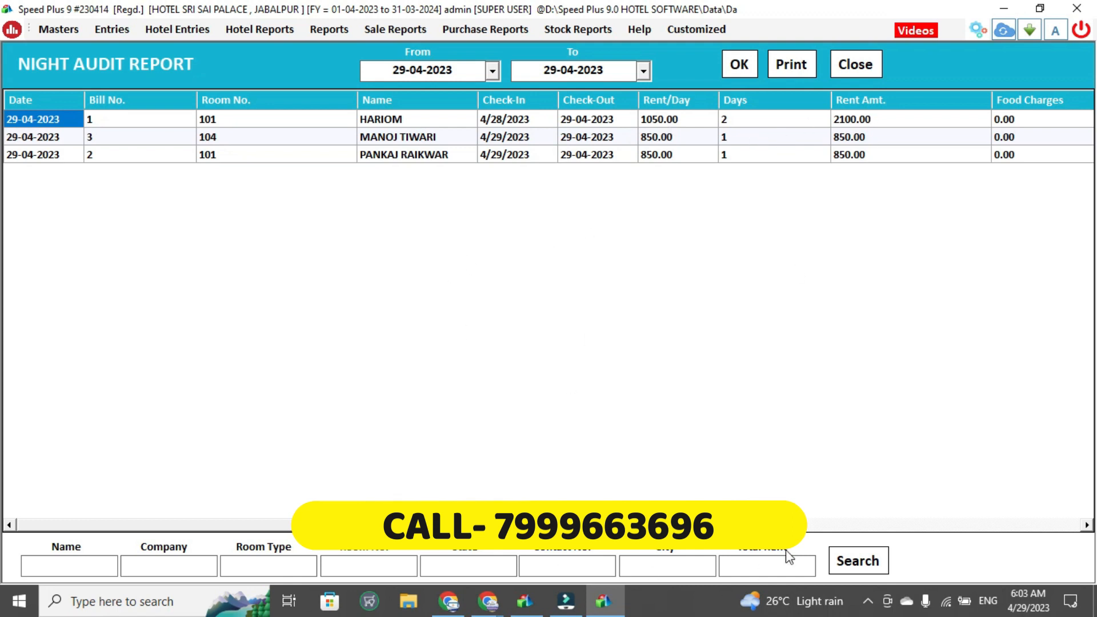
left_click(810, 525)
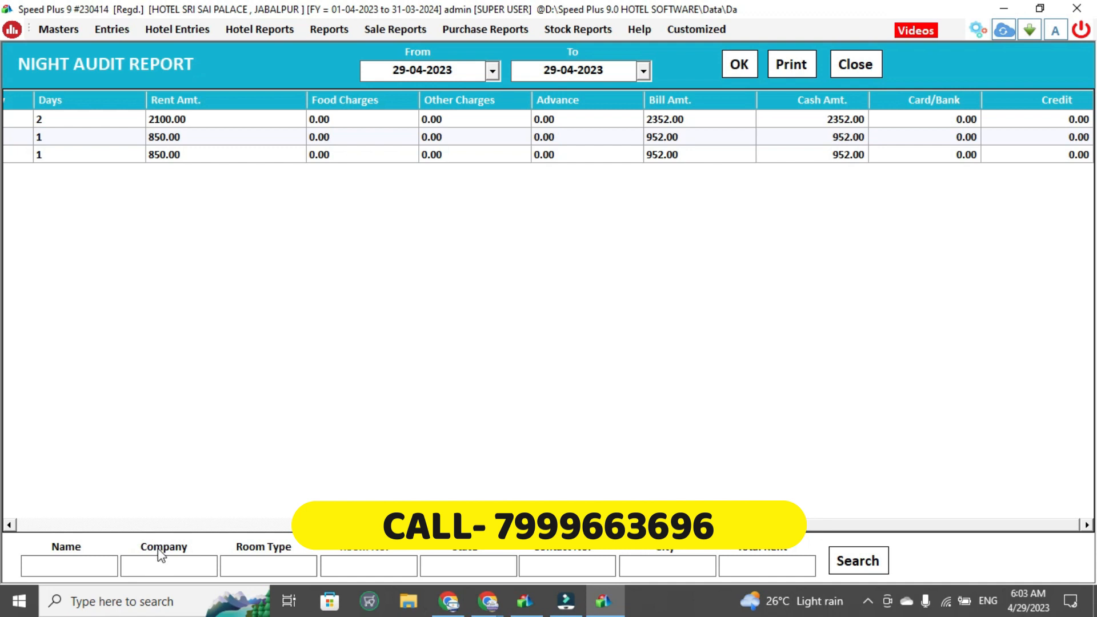
key("Escape")
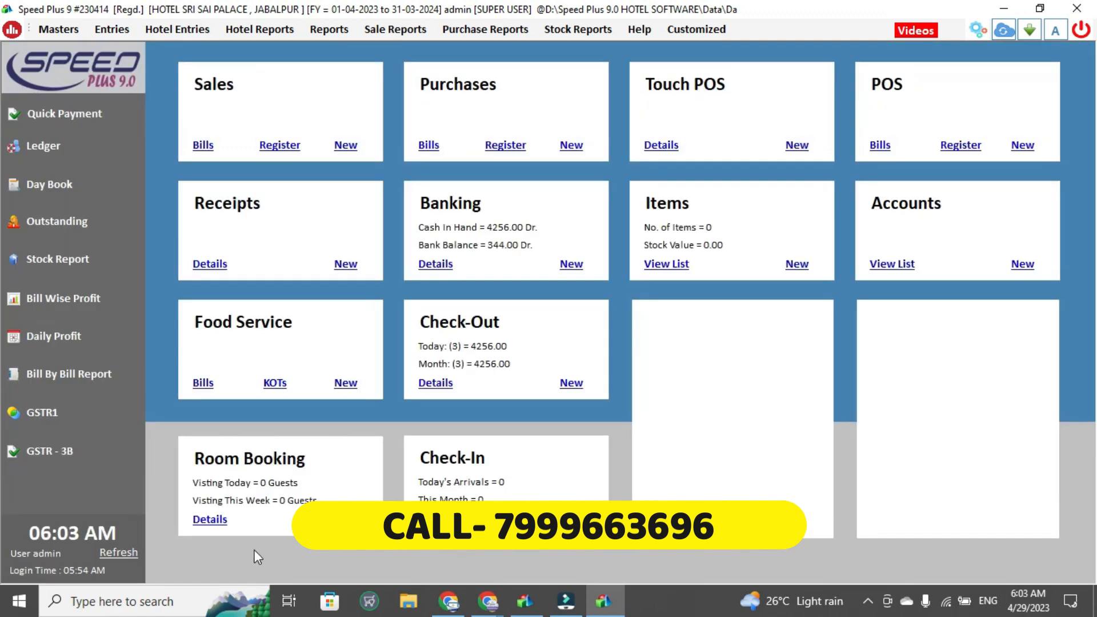
Open the Guest List report and close it
left_click(167, 32)
mouse_move(260, 29)
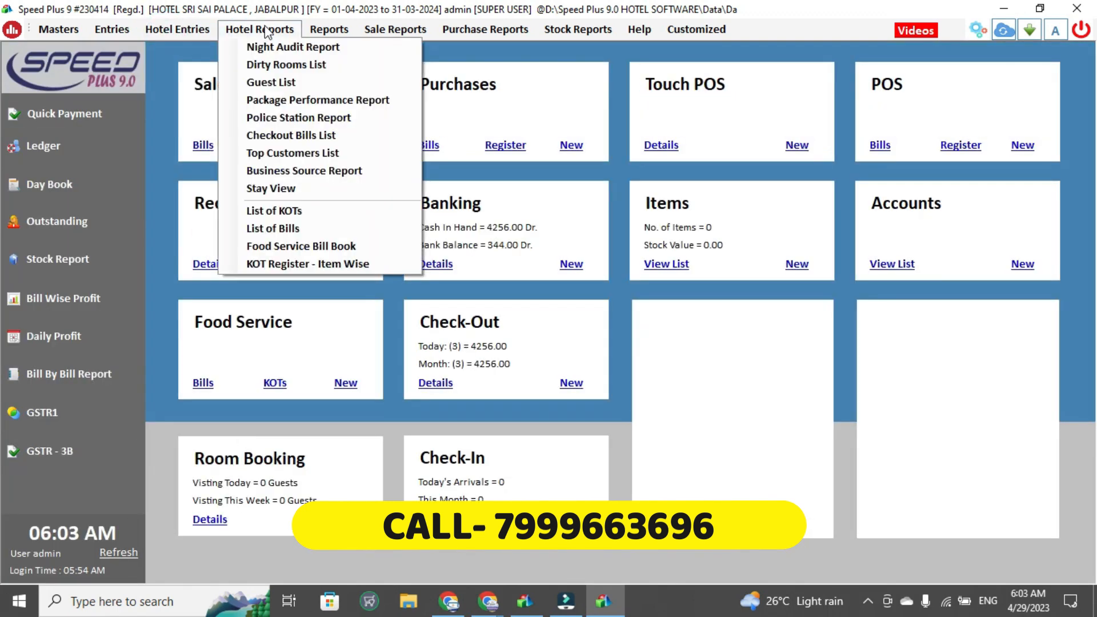
left_click(273, 85)
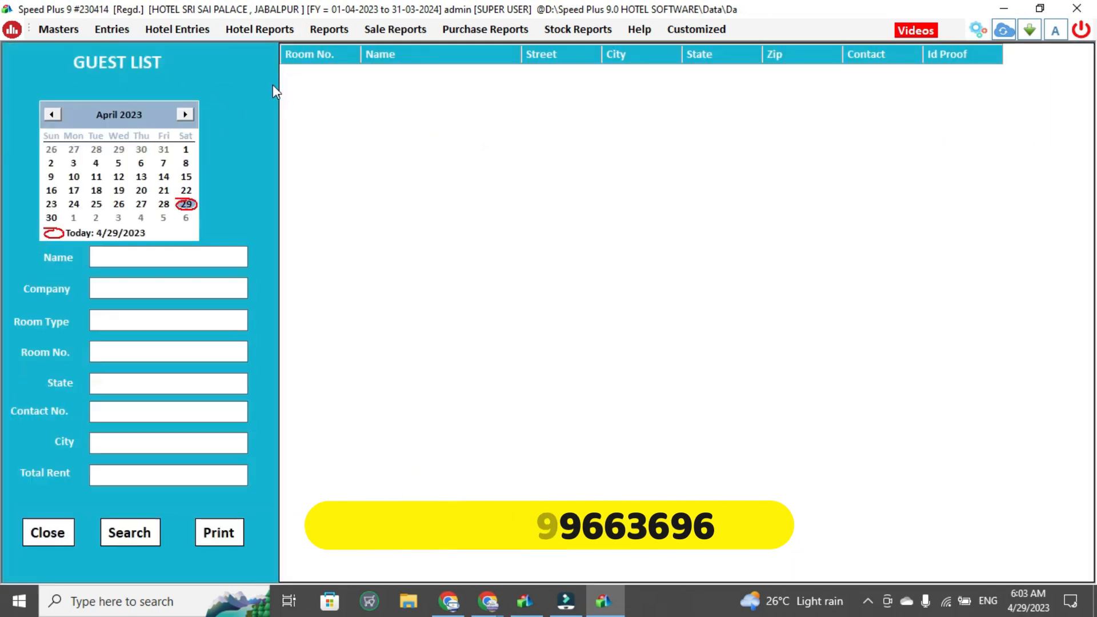
key("Escape")
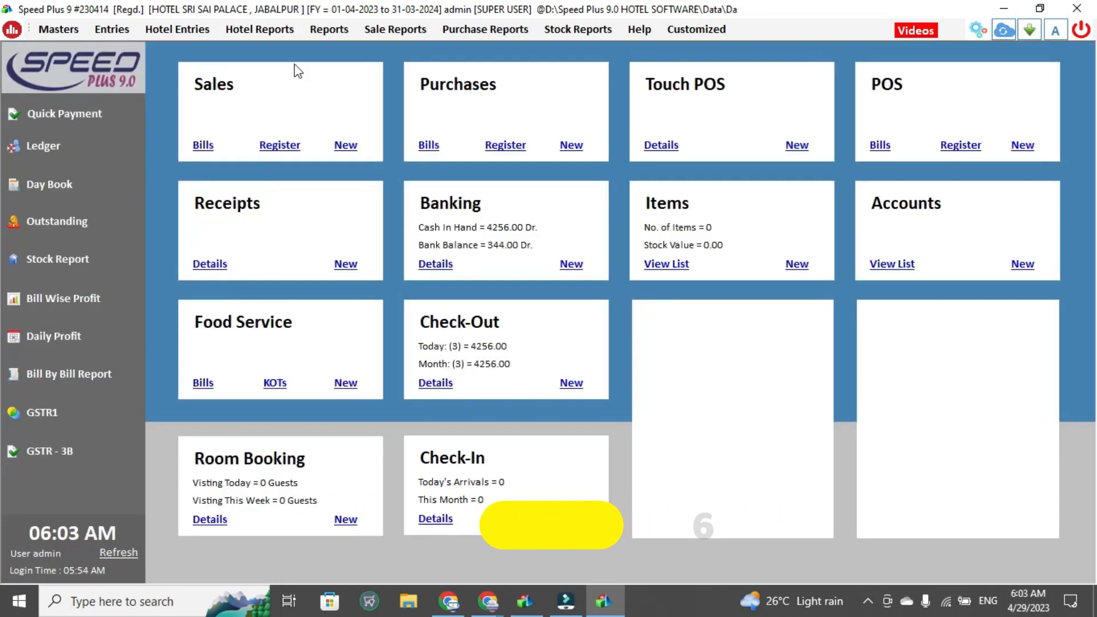
Open the Police Station Report, generate it for 29-04-2023, and close it
left_click(259, 27)
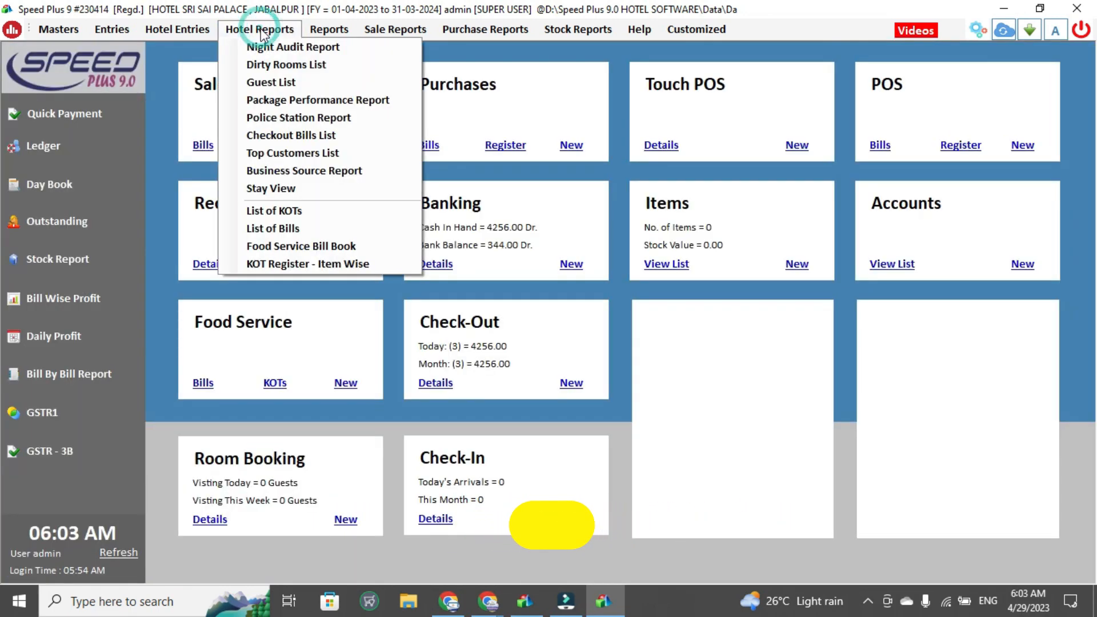
left_click(291, 118)
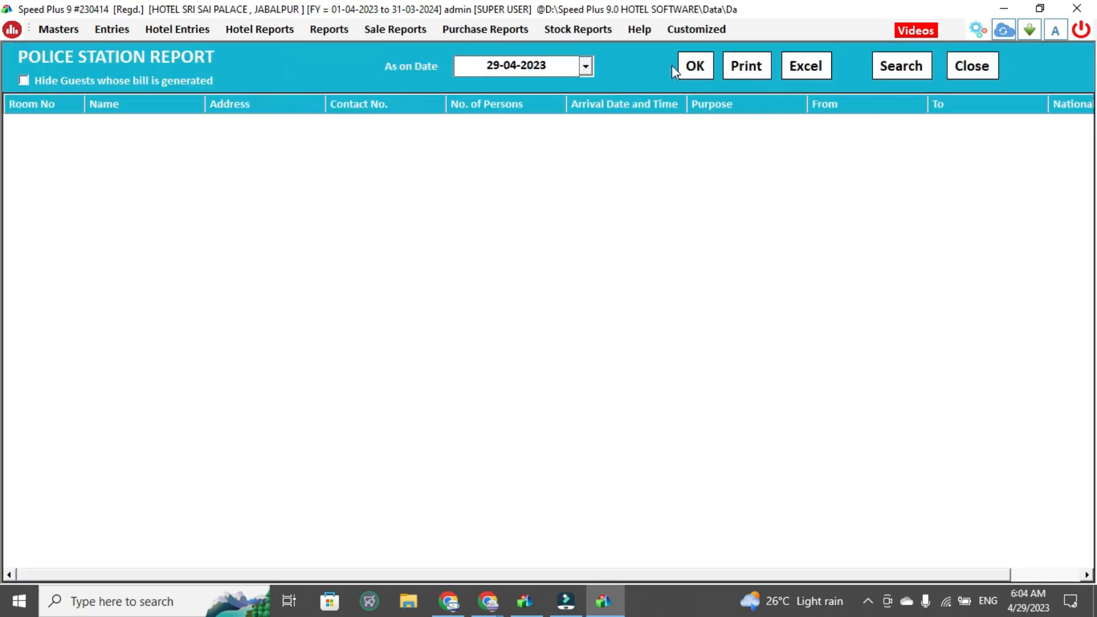
left_click(709, 63)
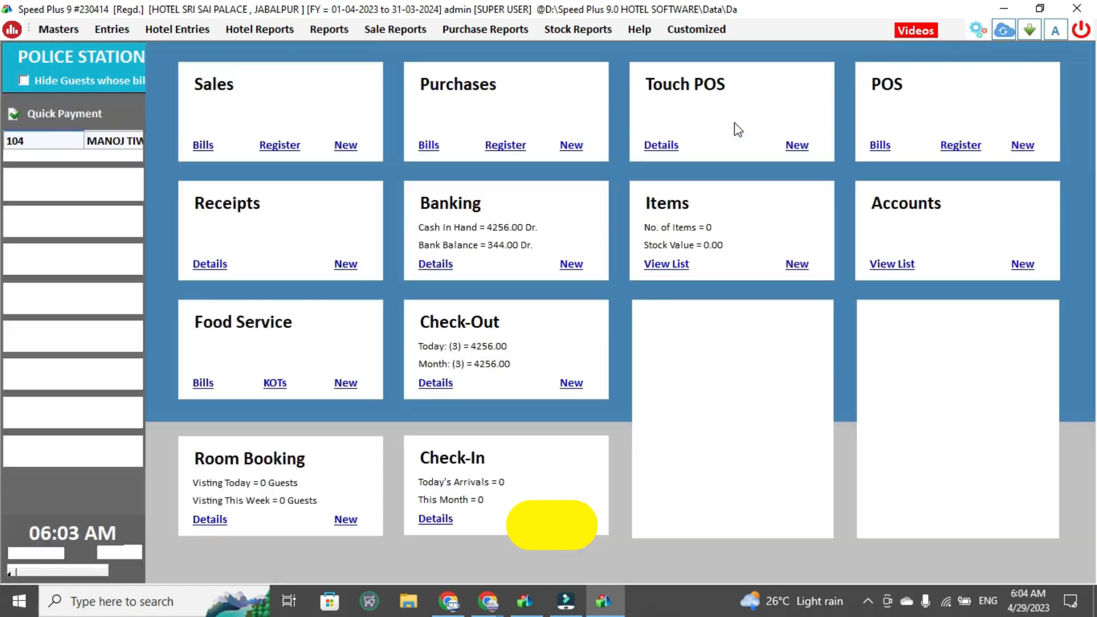
key("Escape")
Open the Top Customers report, run it for 29-04-2023, and close it
left_click(254, 32)
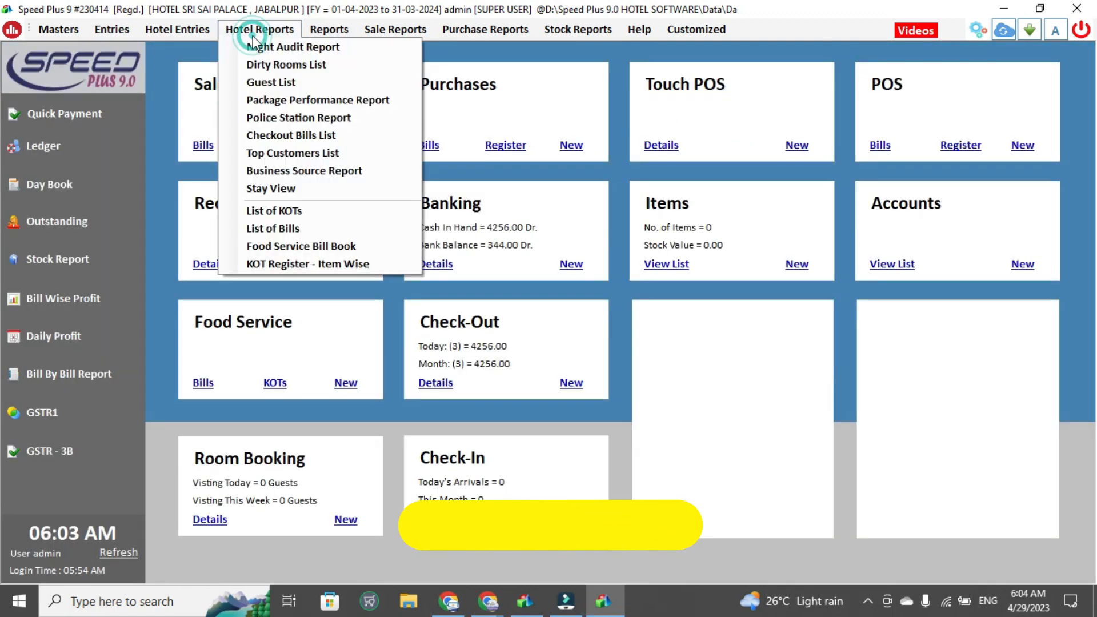
left_click(283, 153)
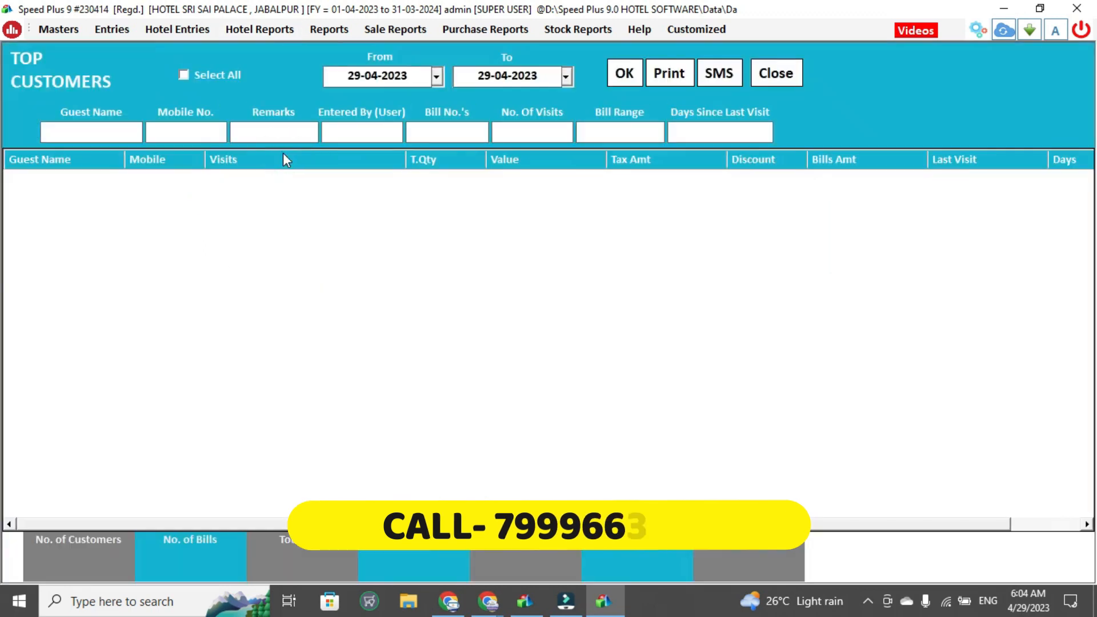
left_click(625, 70)
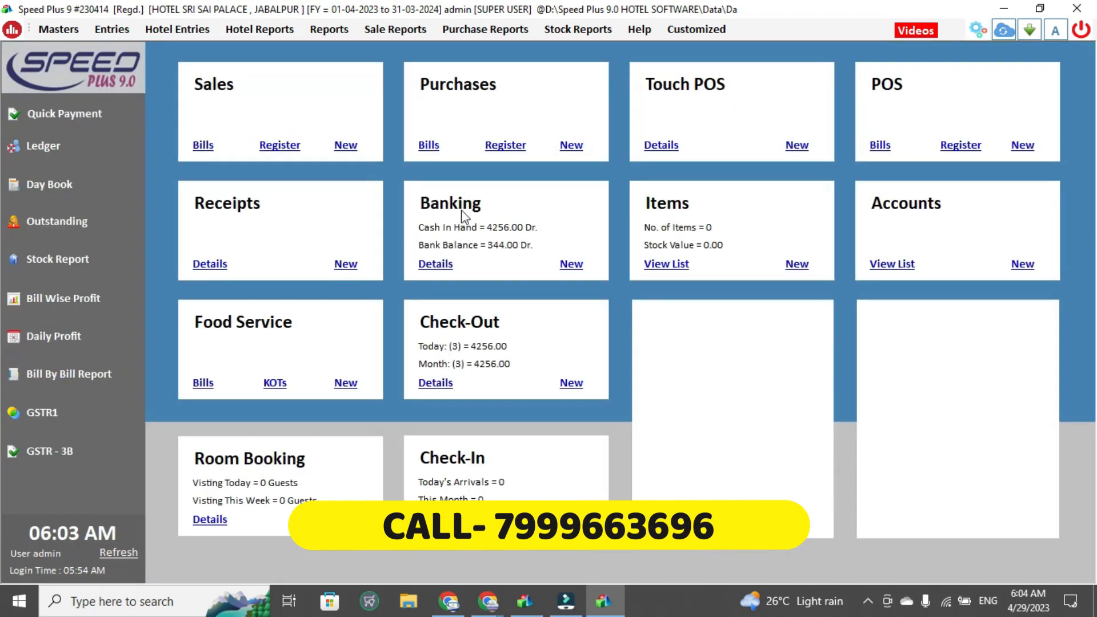
Create a new check-in for a returning guest picked from the old records, tick room 103, and save it
left_click(200, 33)
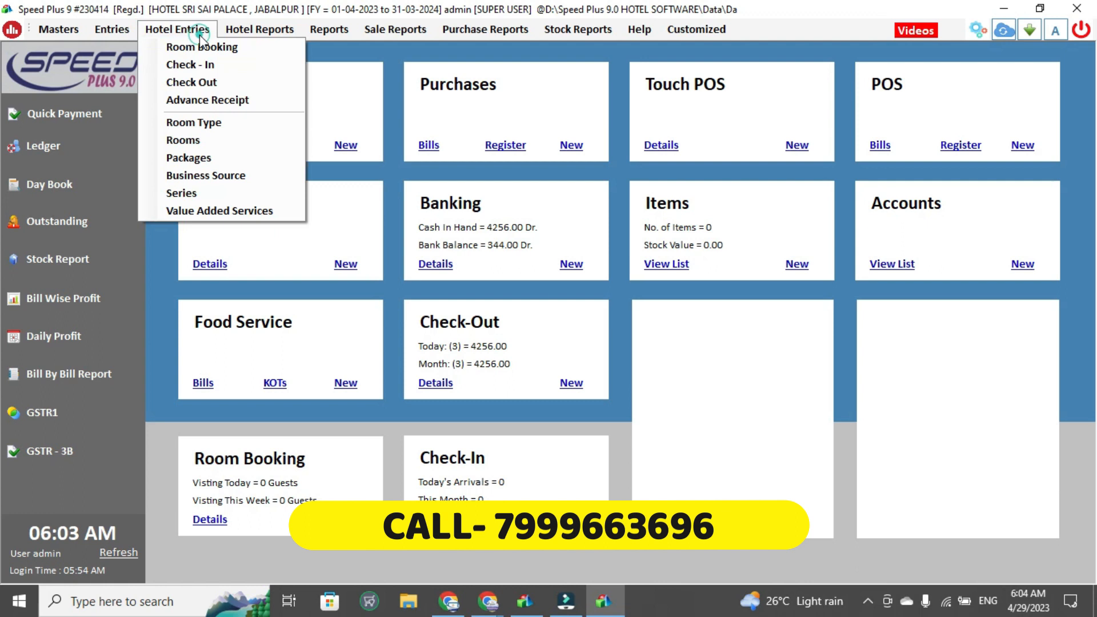
left_click(201, 197)
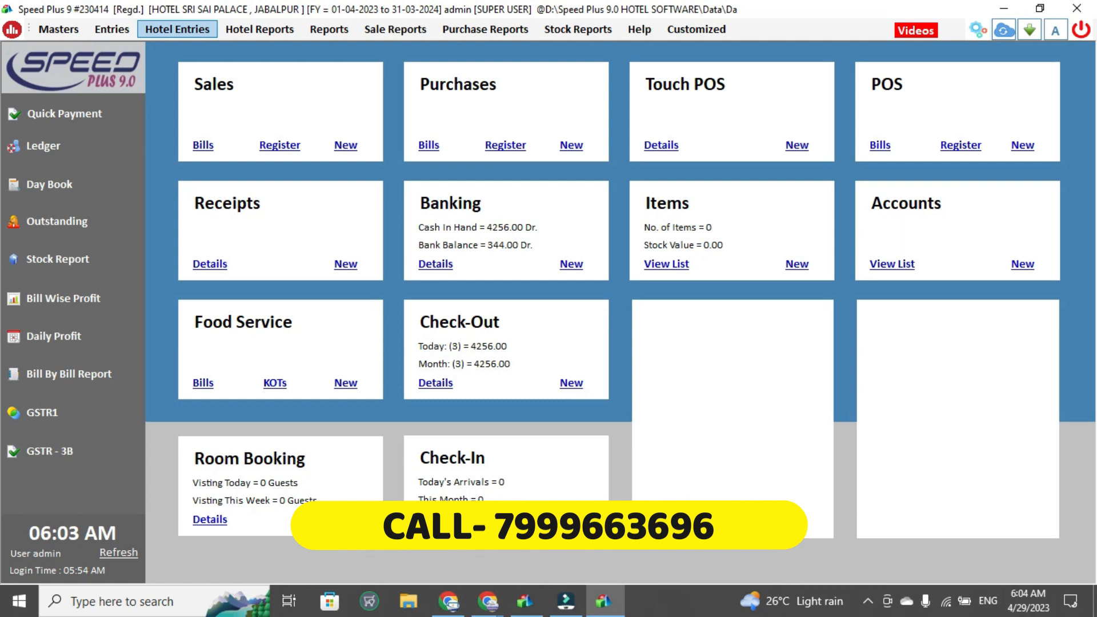
left_click(569, 514)
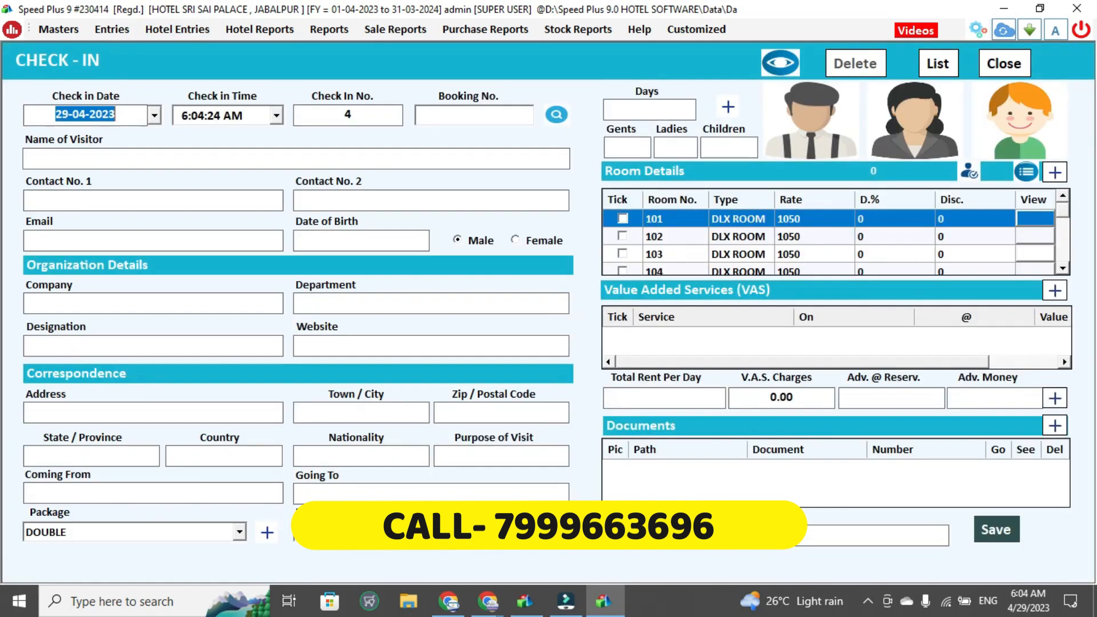
key("Tab")
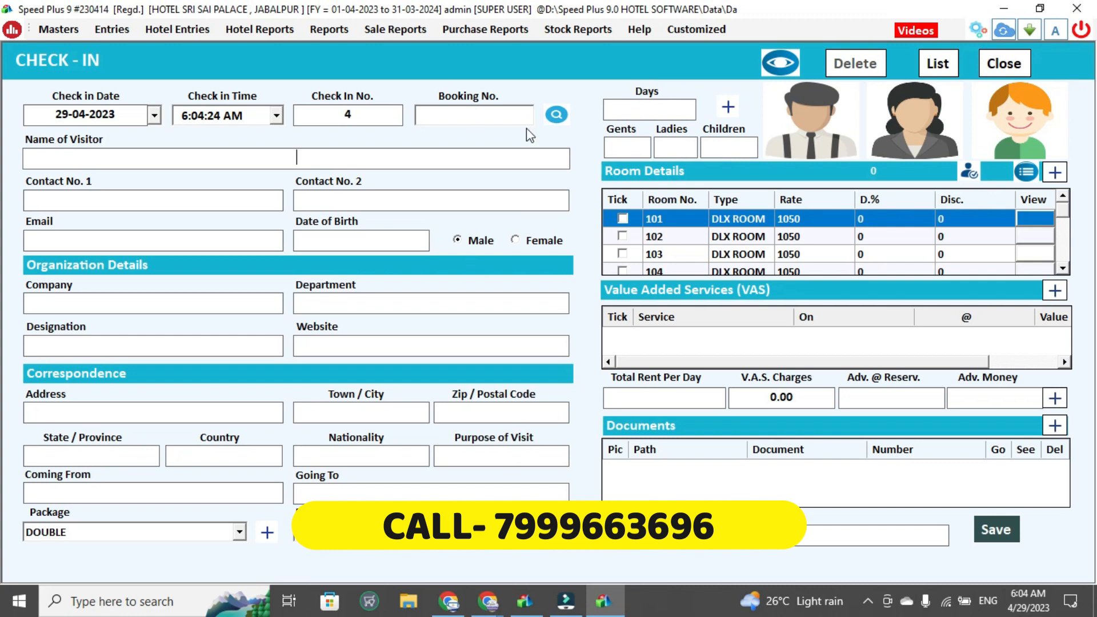
left_click(558, 118)
left_click(777, 73)
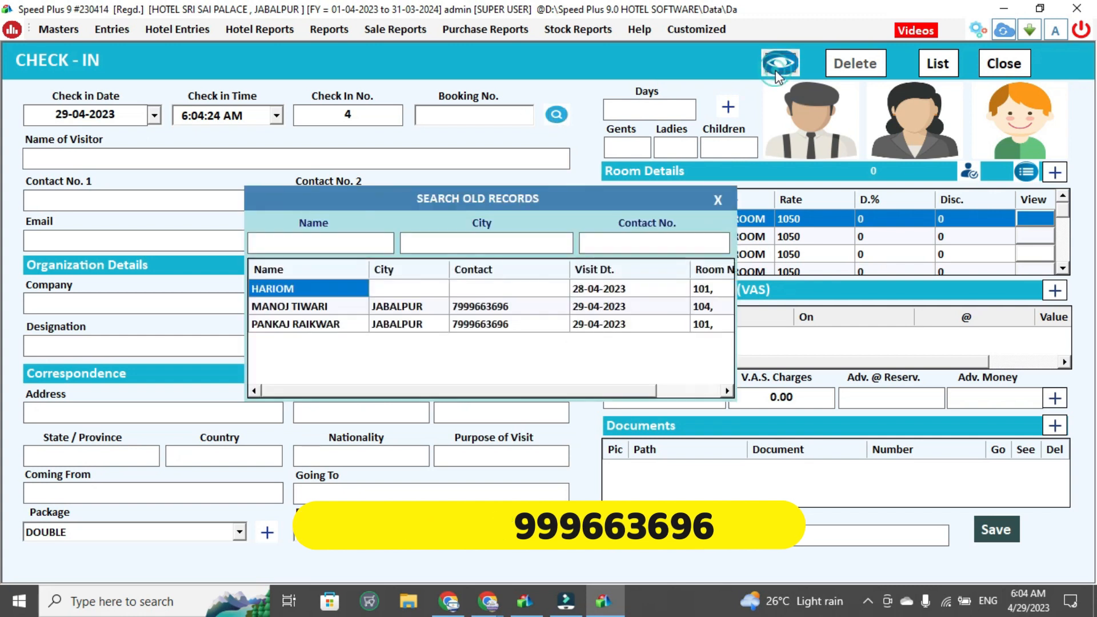
double_click(299, 308)
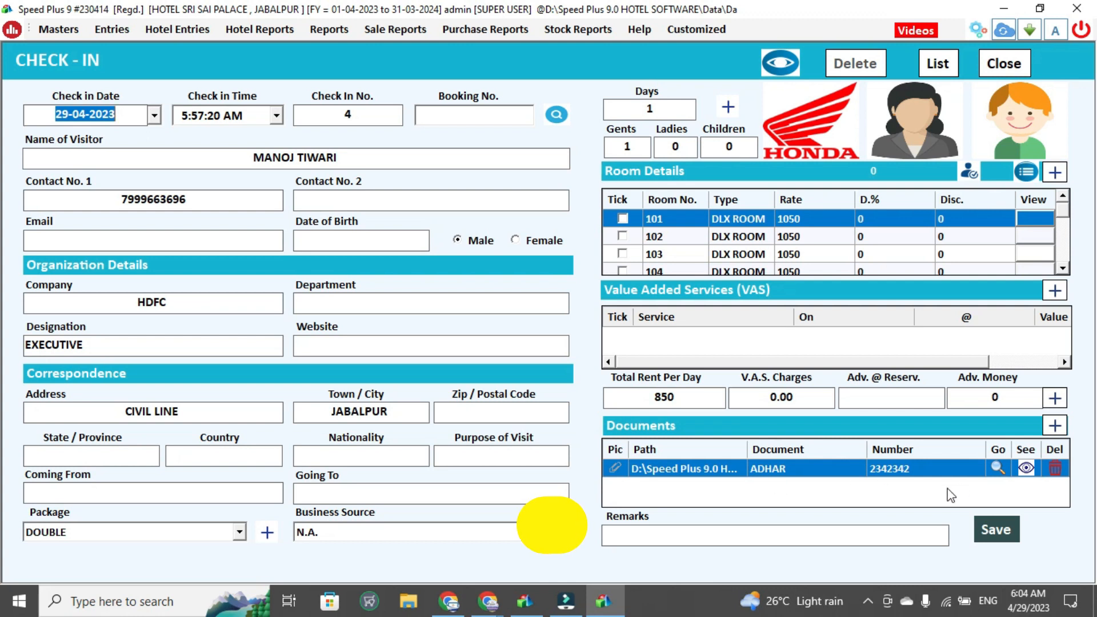
left_click(994, 529)
key("Return")
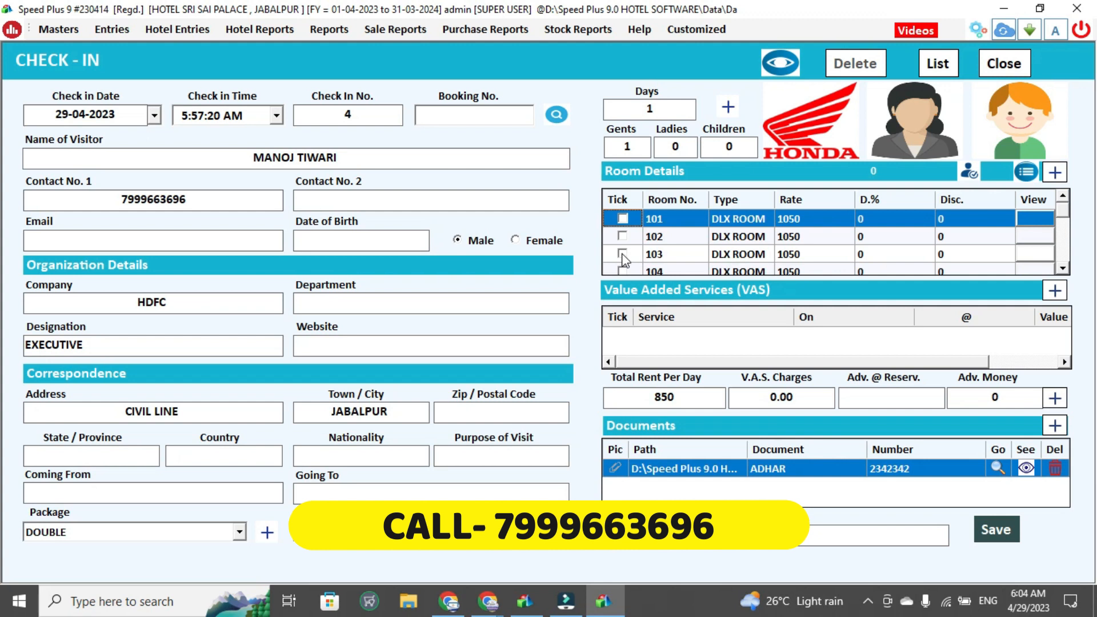
left_click(623, 255)
left_click(994, 530)
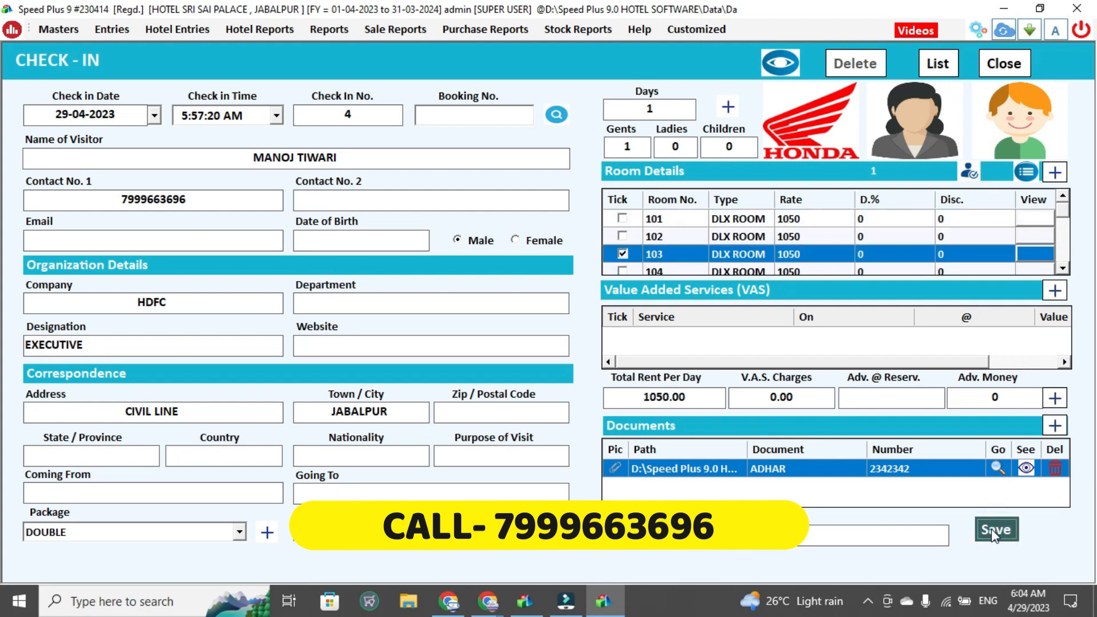
key("Return")
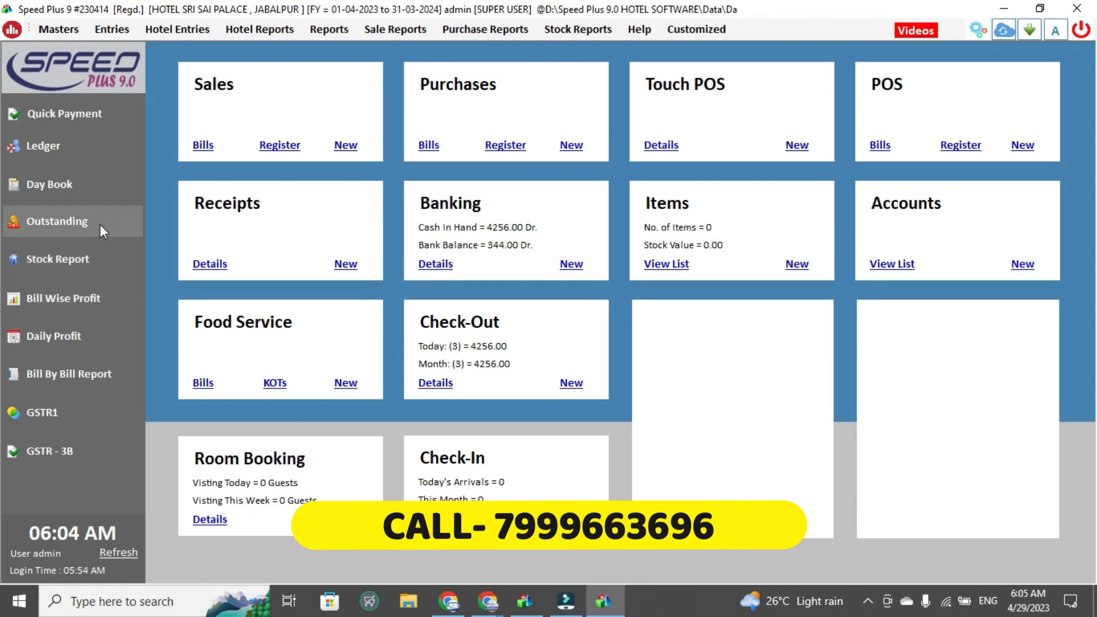
Open the Account Statement report and close it without selecting an account
left_click(261, 29)
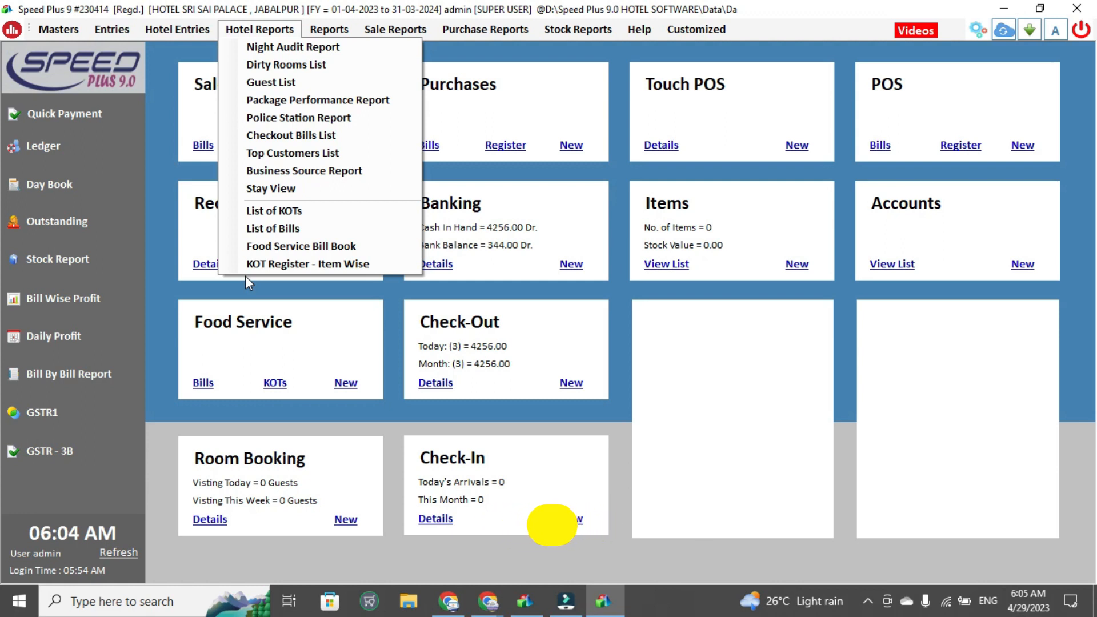
left_click(271, 357)
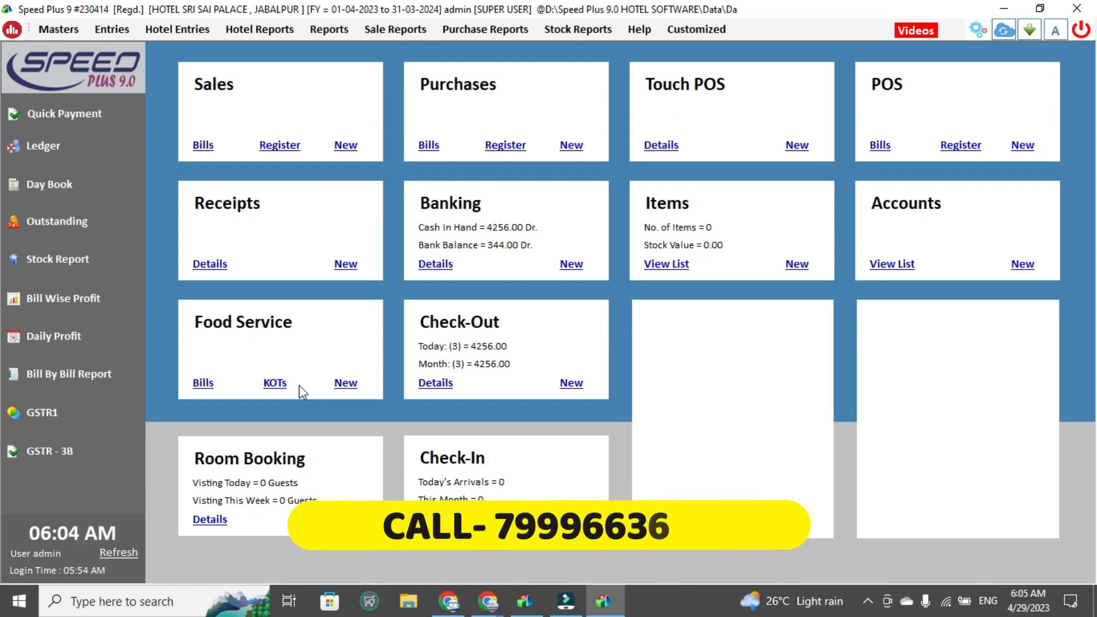
left_click(167, 30)
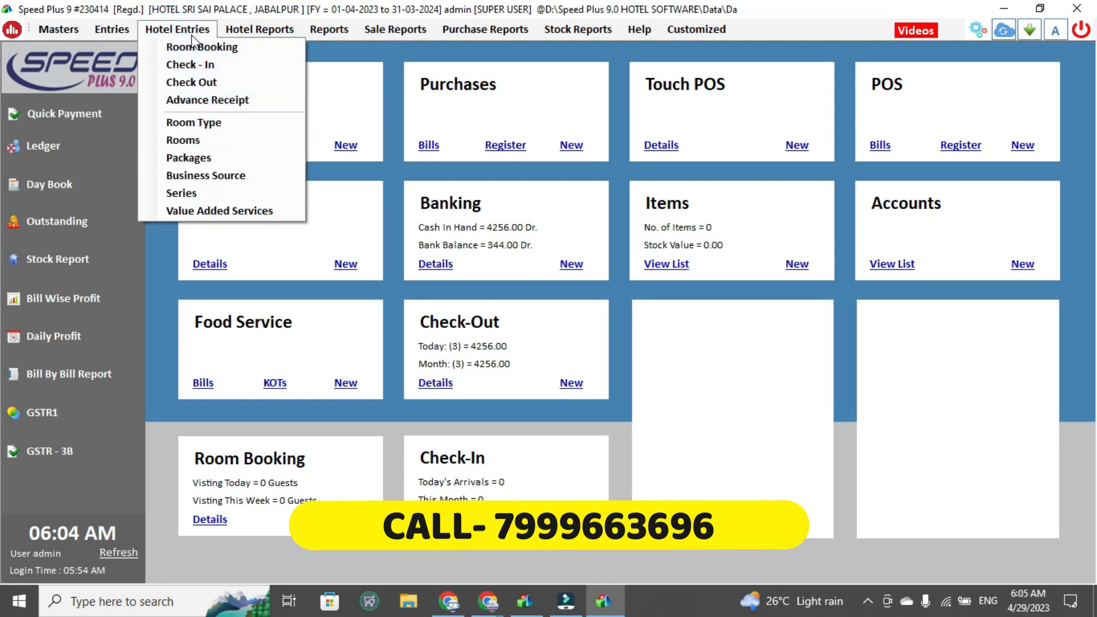
mouse_move(310, 39)
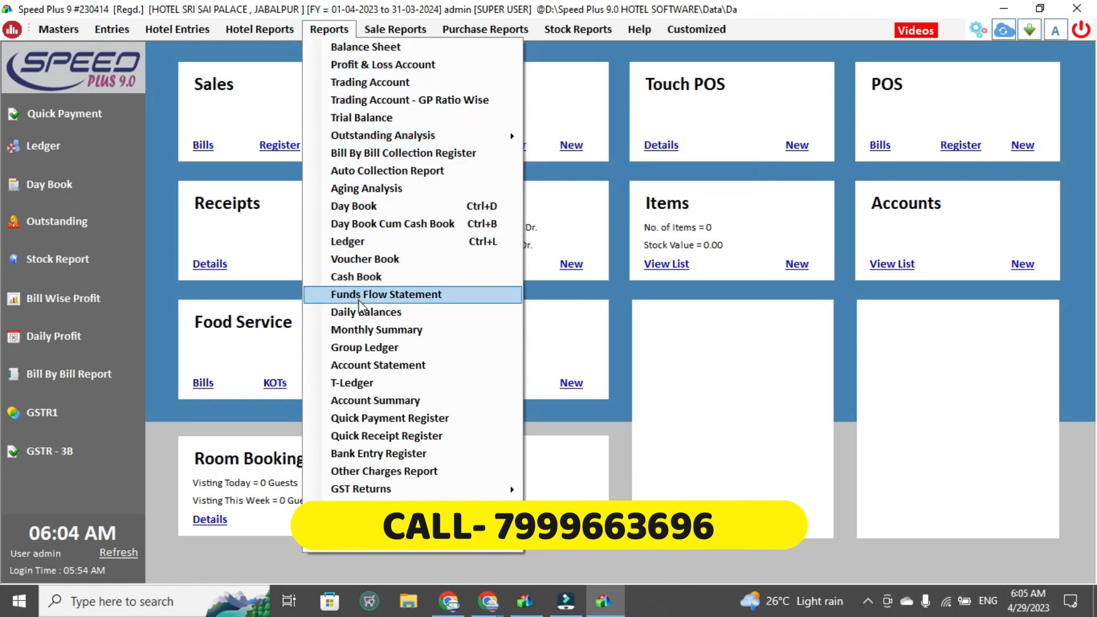
left_click(355, 366)
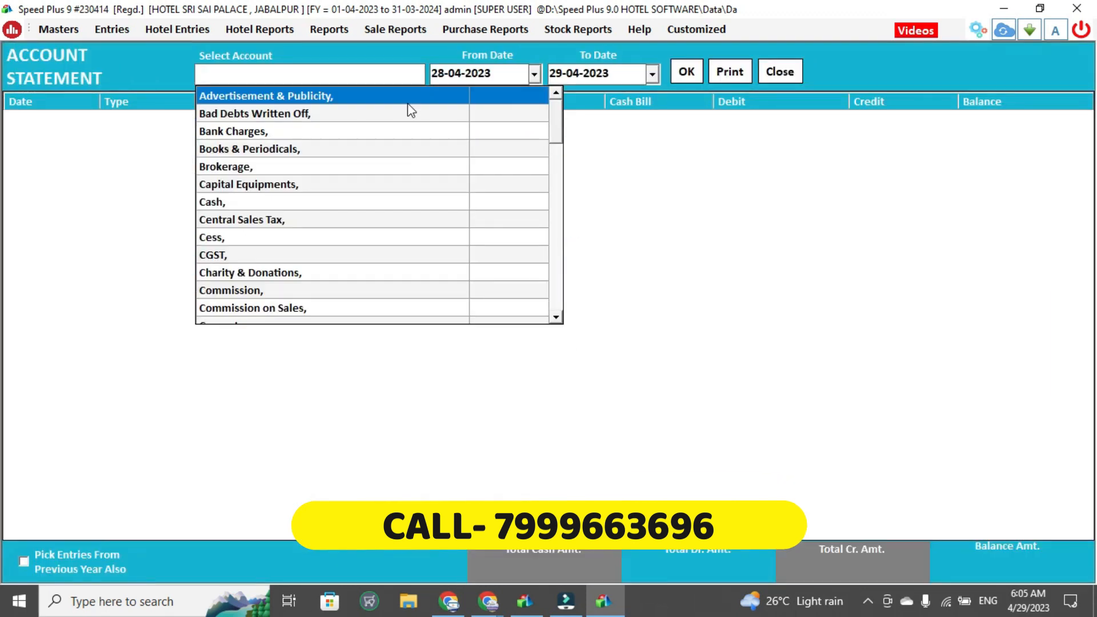
key("Escape")
Open the Business Promotions screen and close it
left_click(467, 29)
left_click(463, 44)
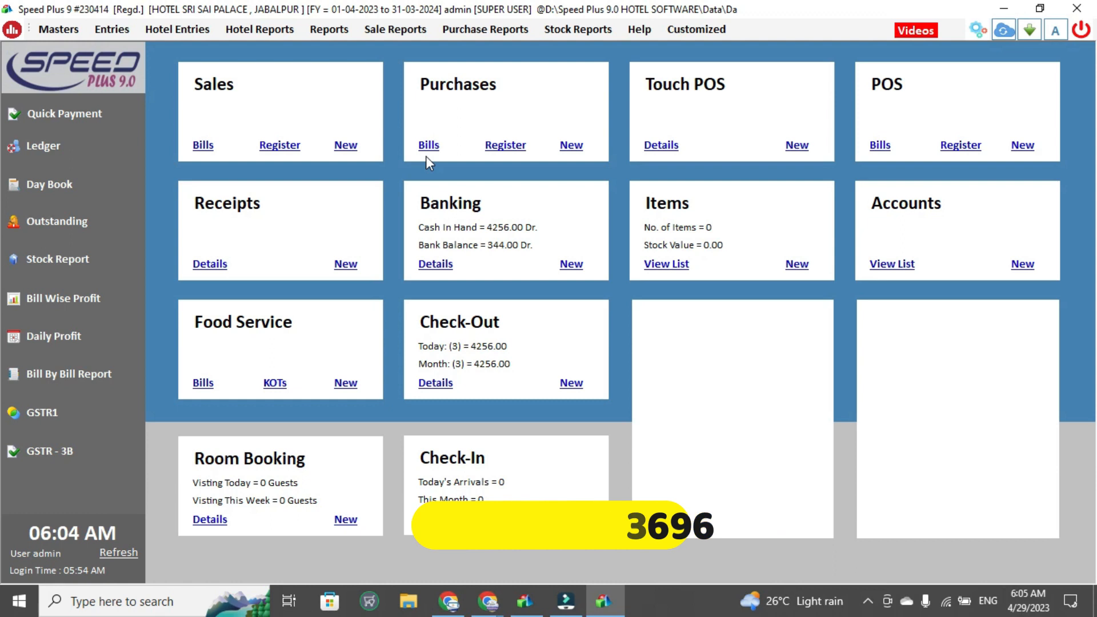
left_click(653, 28)
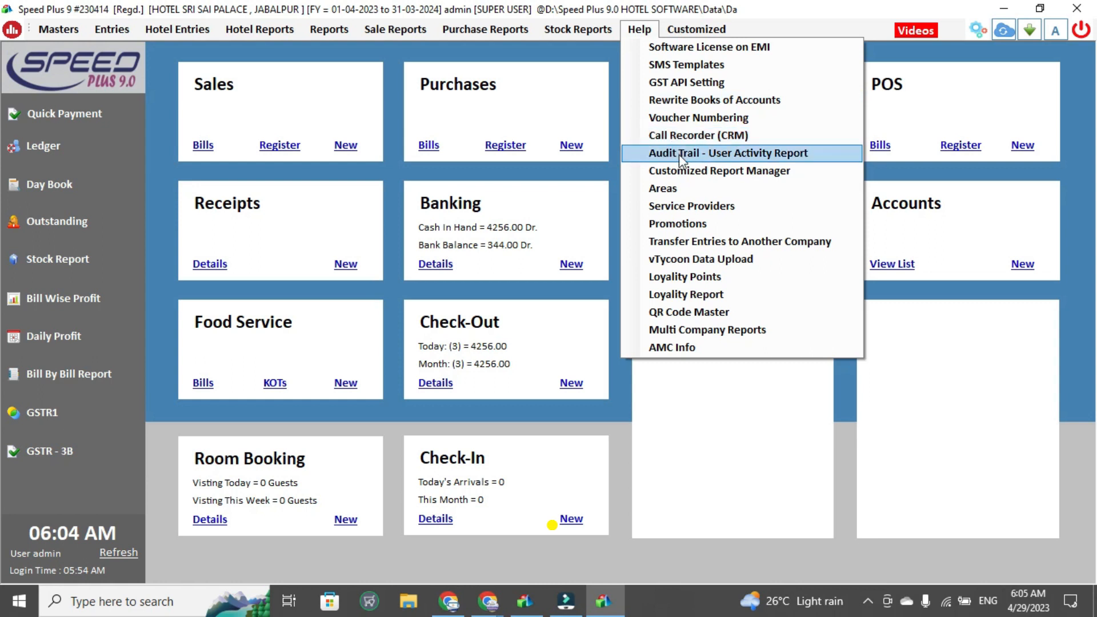
left_click(665, 227)
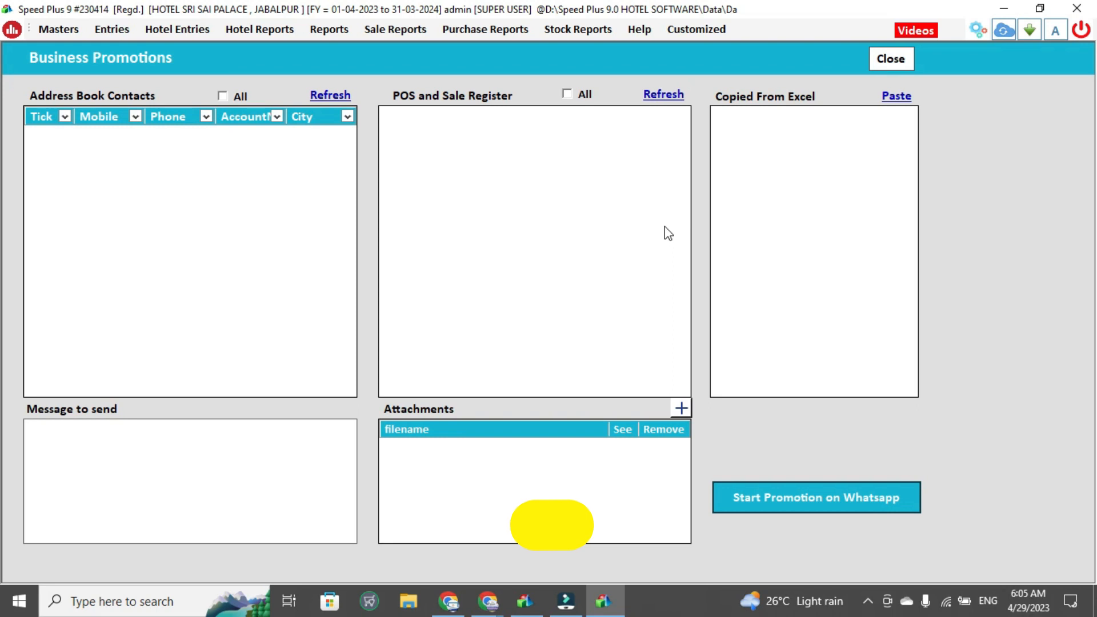
key("Escape")
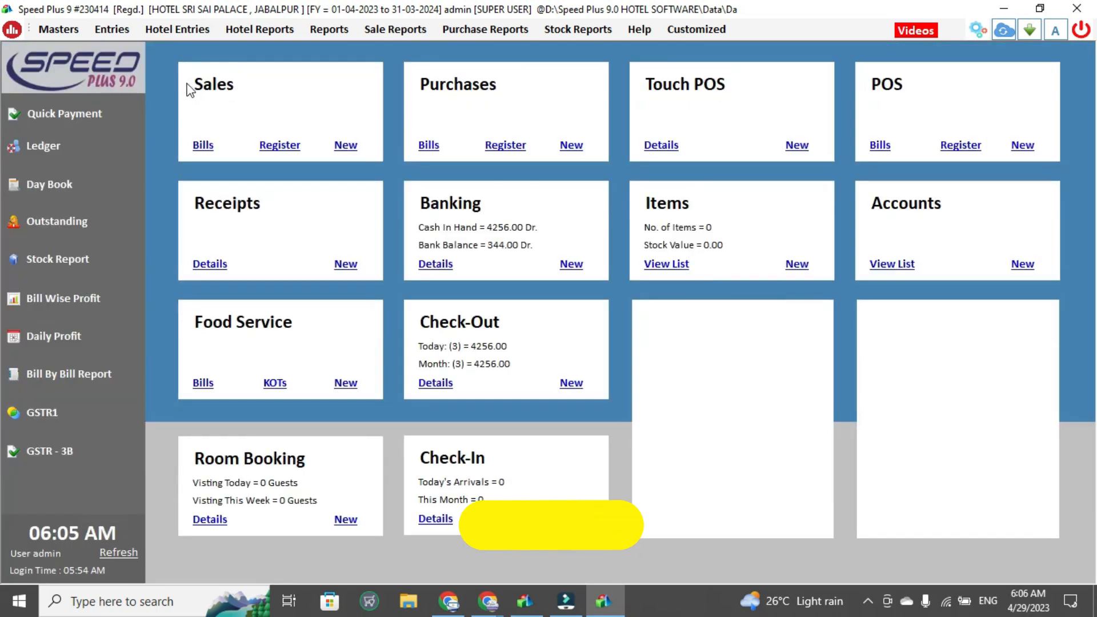